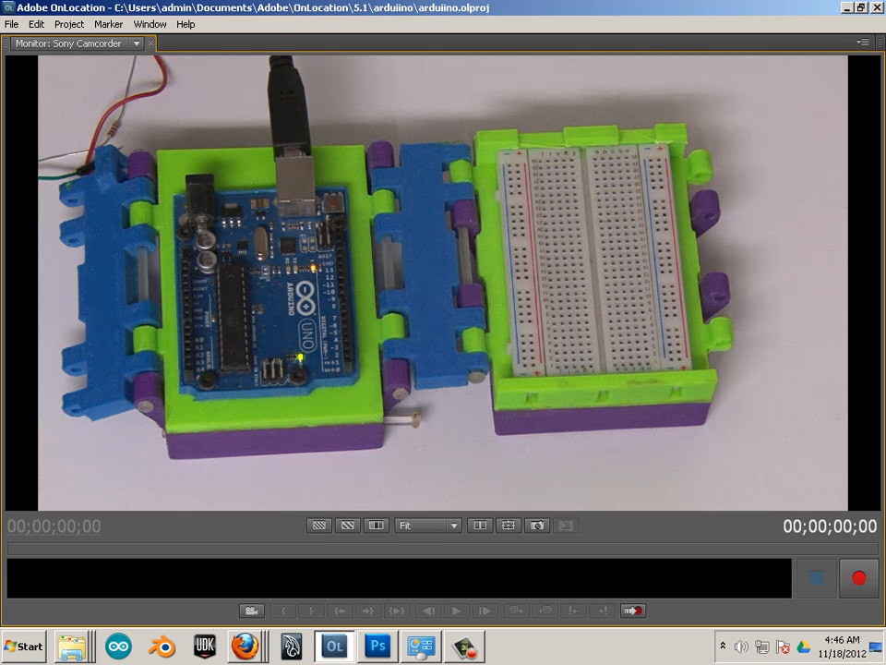
- Switch to Firefox, bring up the top of the Arduino software page and highlight its web address
left_click(847, 7)
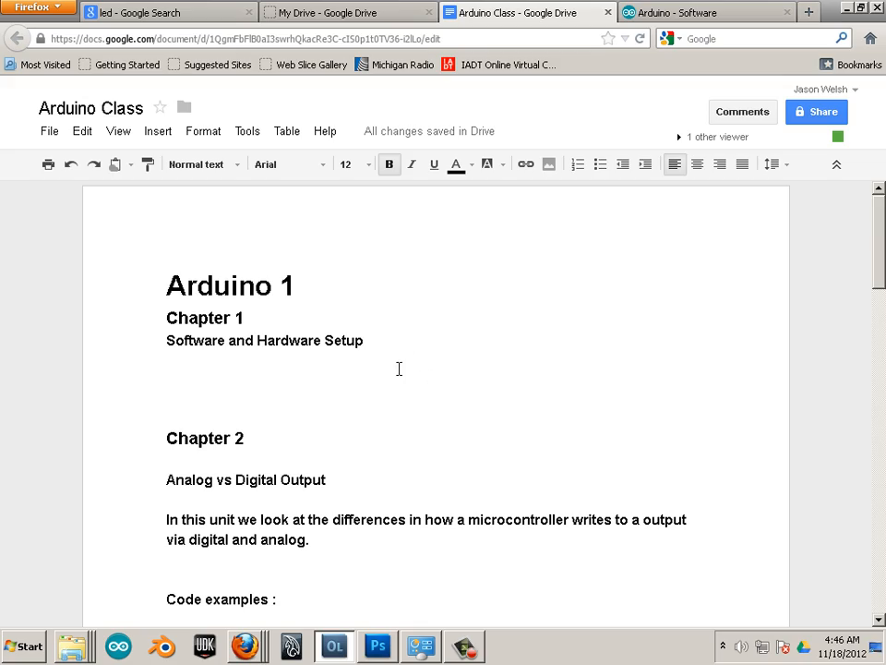
left_click(678, 14)
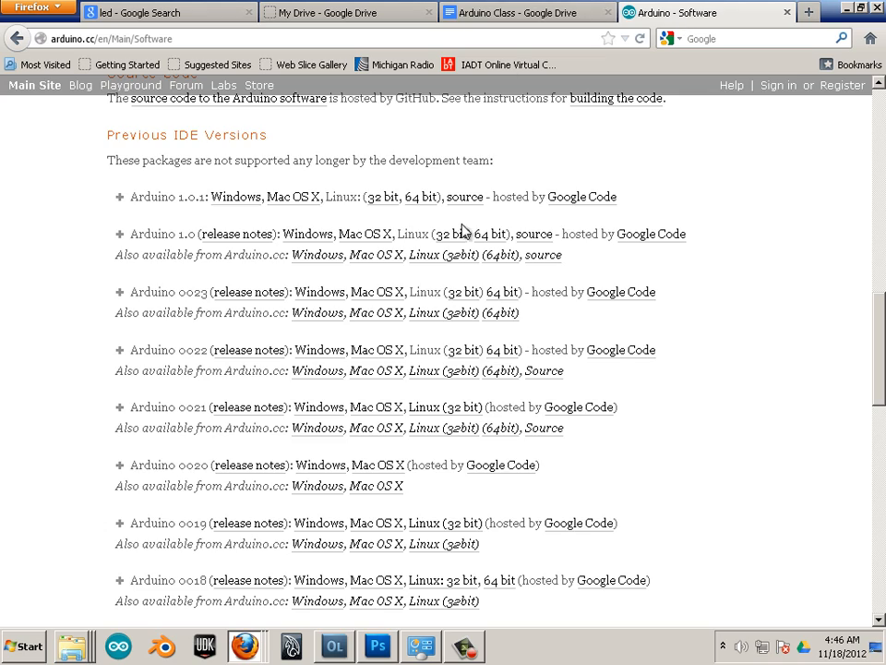
scroll(450, 279, "up", 5)
scroll(451, 278, "up", 5)
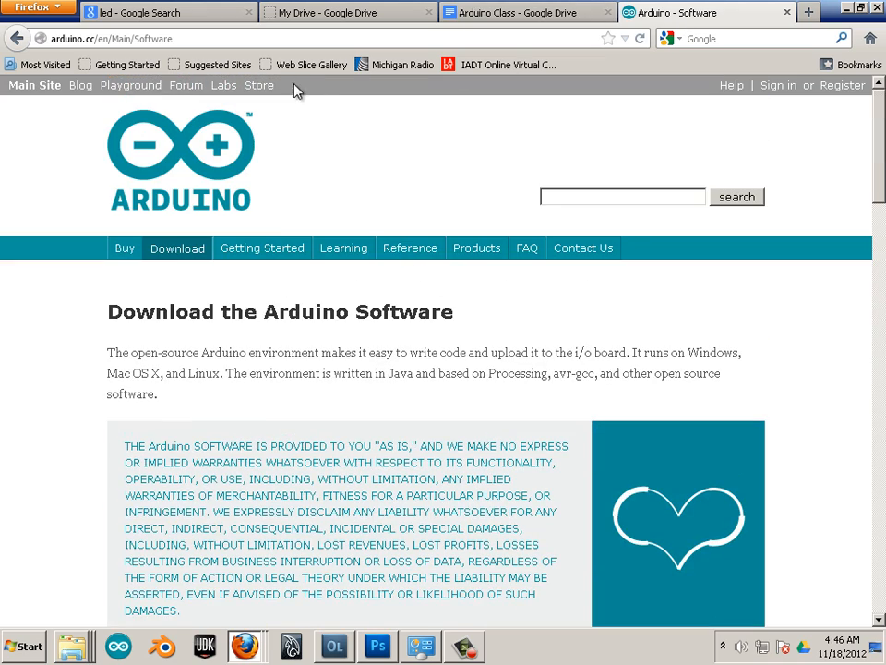
left_click_drag(170, 38, 42, 37)
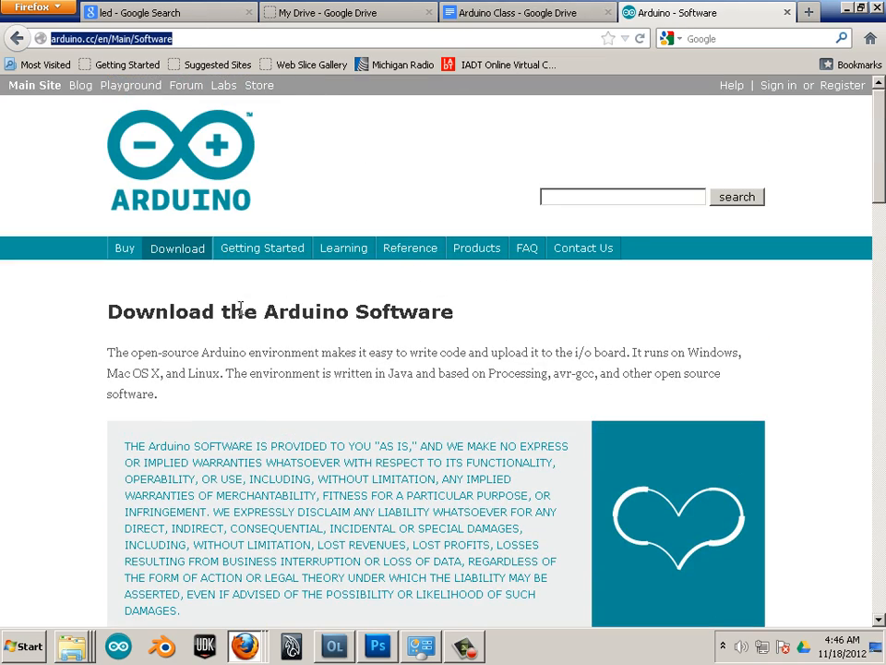
- Go back to the Google start page, search for "arduino" and open the Arduino home page from the results
left_click(16, 39)
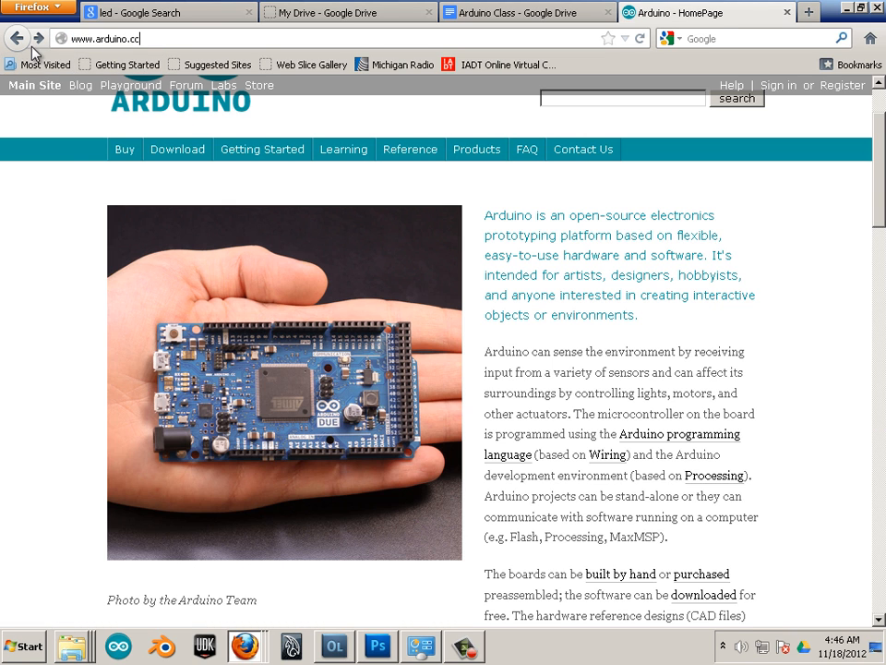
left_click(34, 38)
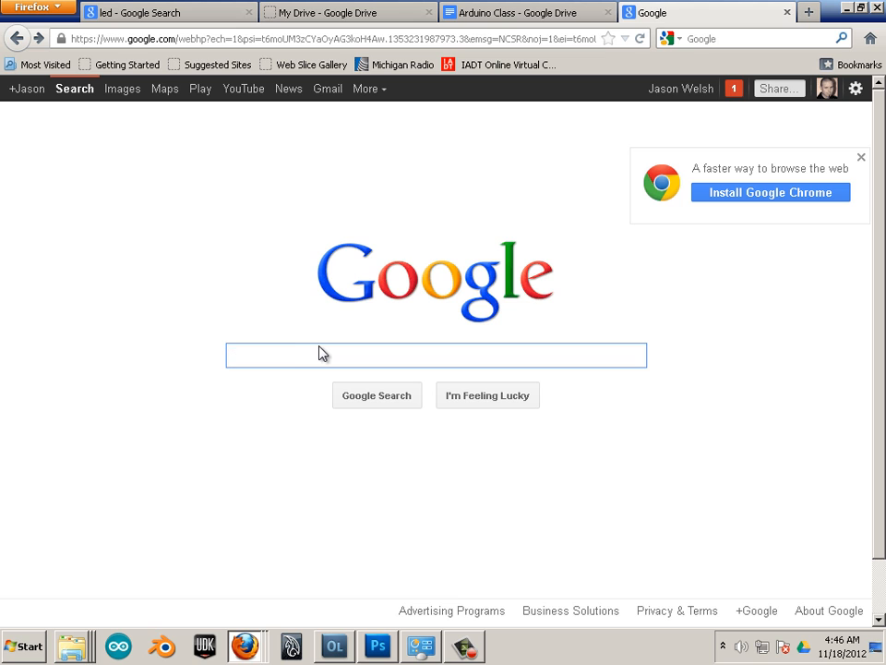
type("arduino")
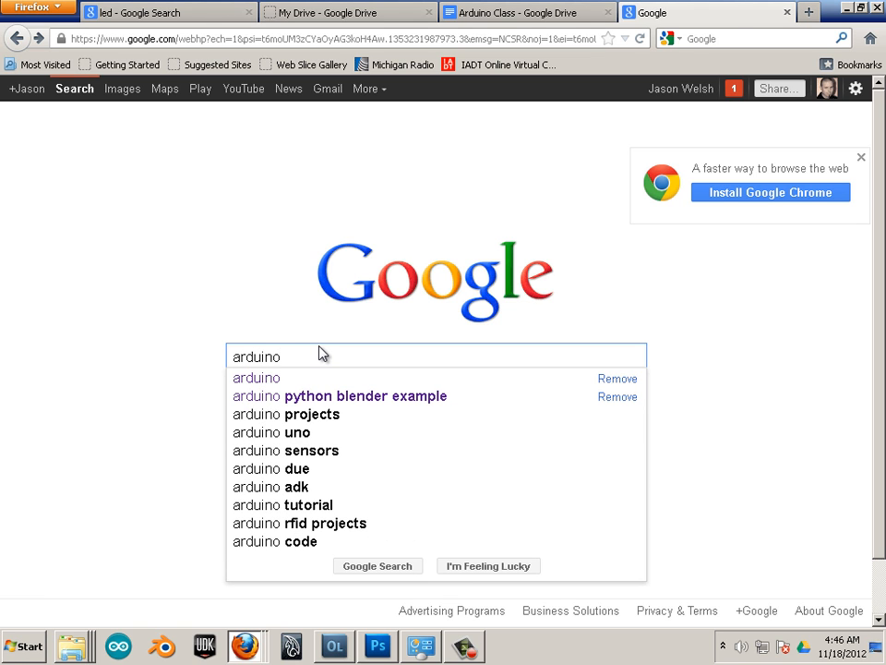
key("Return")
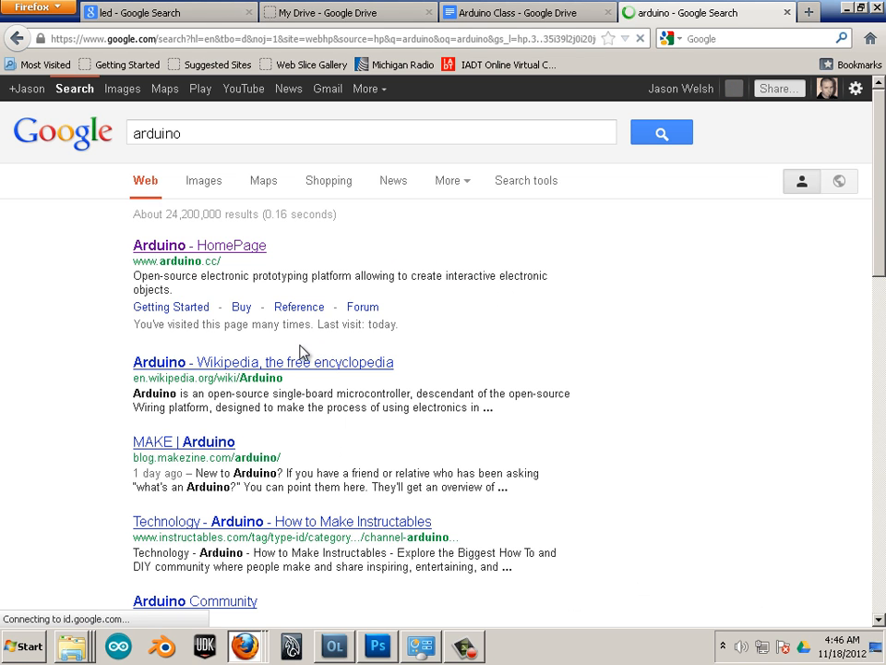
left_click(162, 248)
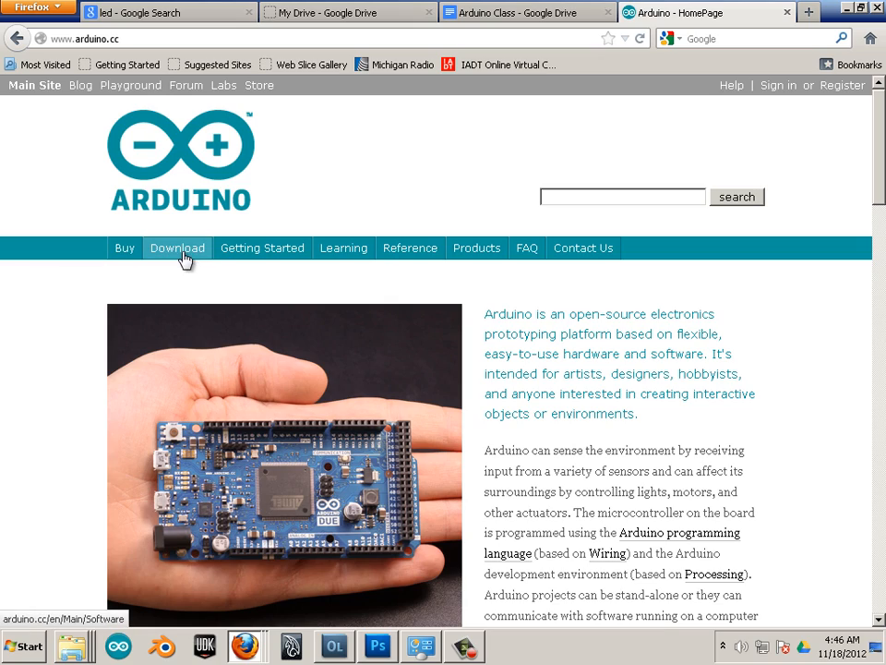
- Open the Arduino software download page and go to the Windows packages under Previous IDE Versions
left_click(182, 254)
scroll(221, 346, "down", 4)
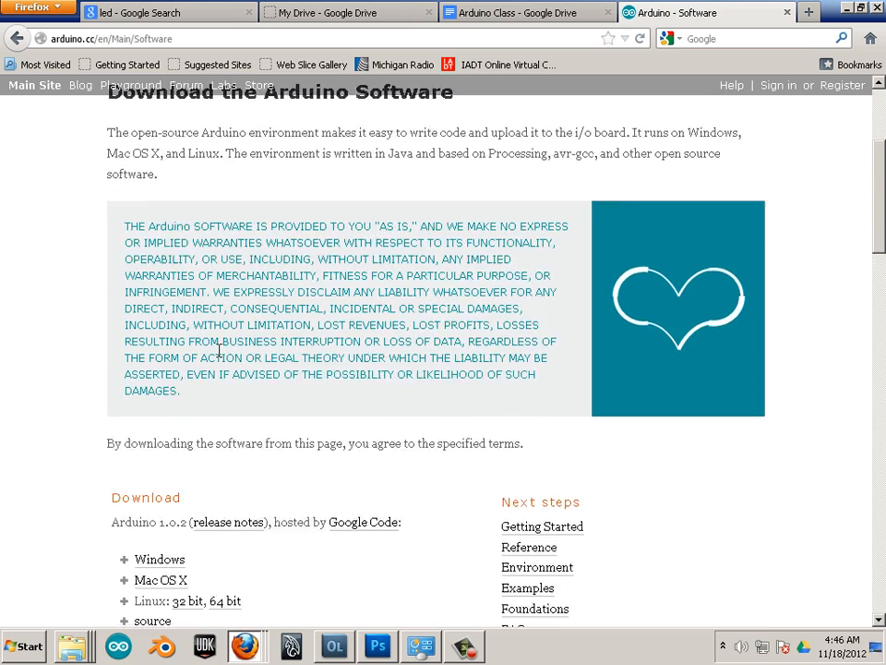
scroll(219, 351, "down", 3)
scroll(221, 355, "down", 5)
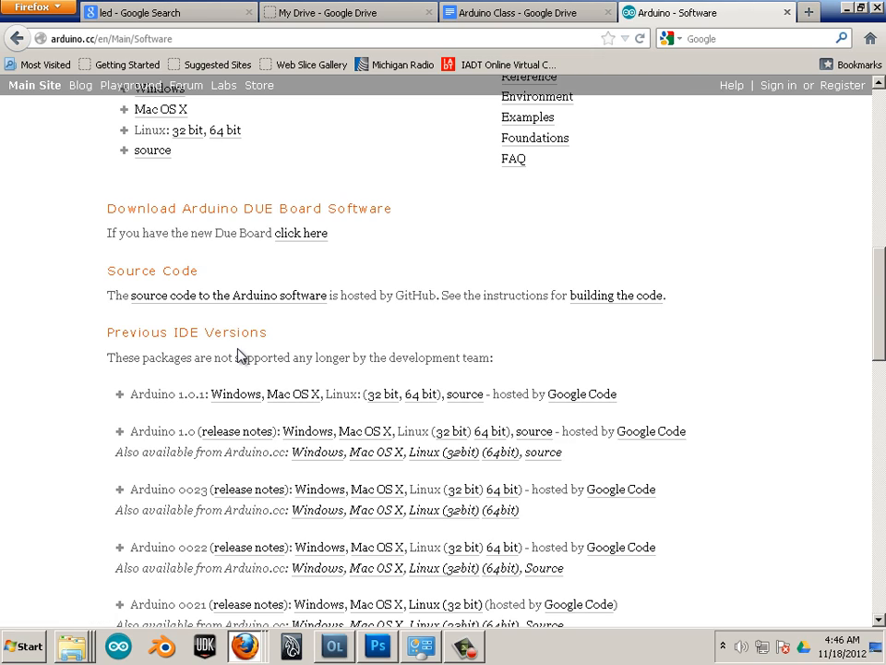
scroll(348, 337, "down", 4)
scroll(314, 336, "up", 1)
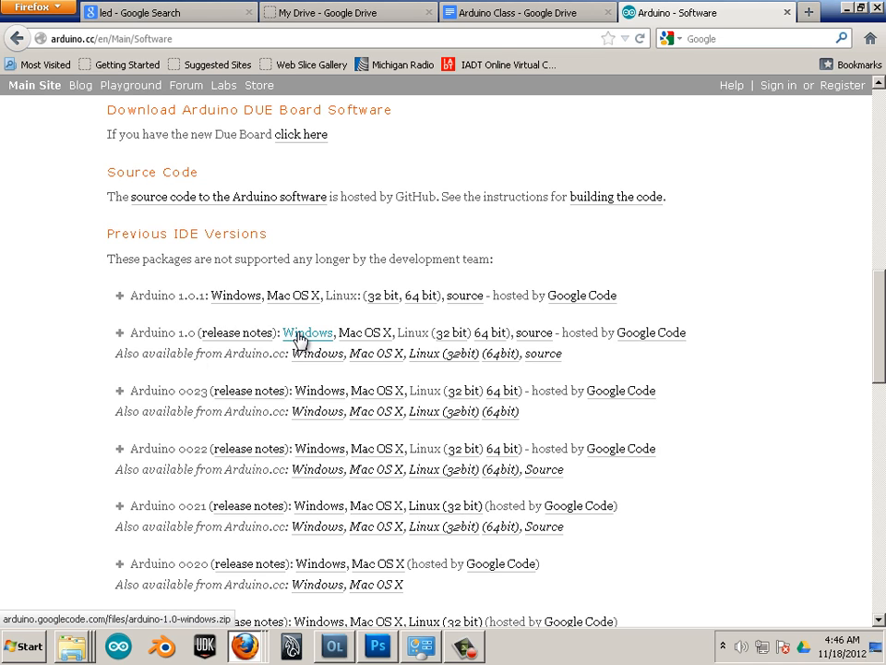
scroll(271, 328, "up", 1)
scroll(251, 384, "down", 2)
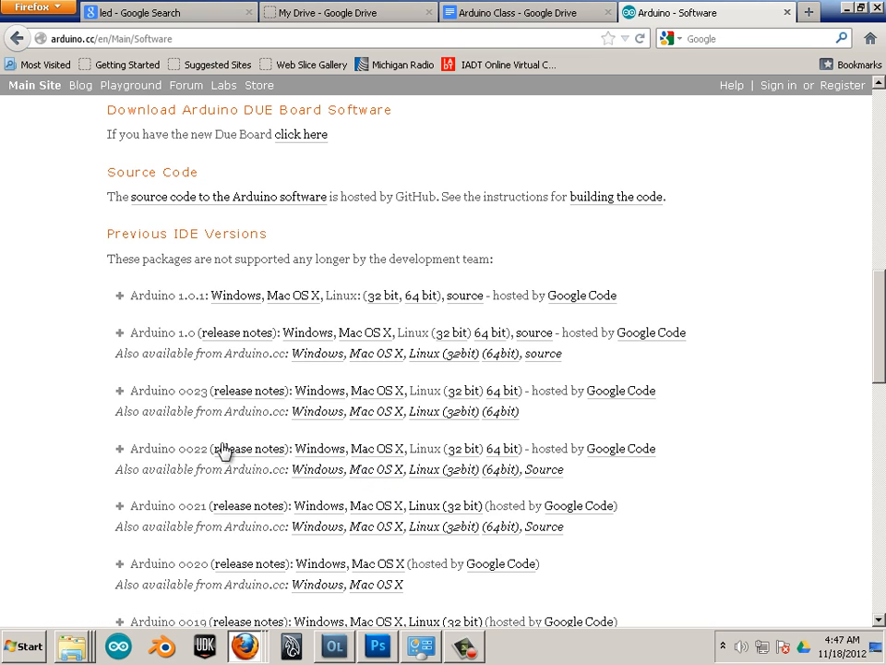
left_click(319, 449)
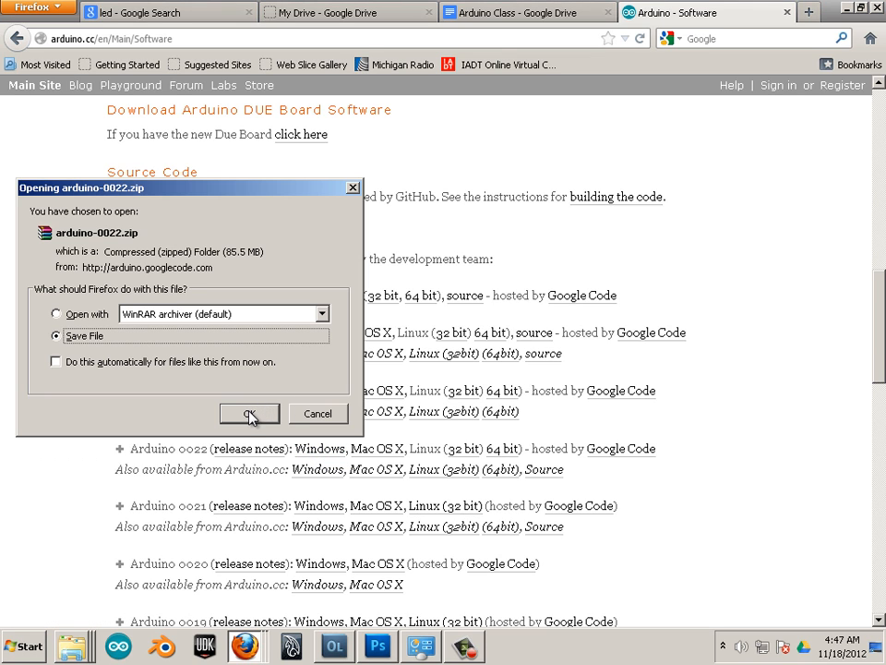
left_click(249, 414)
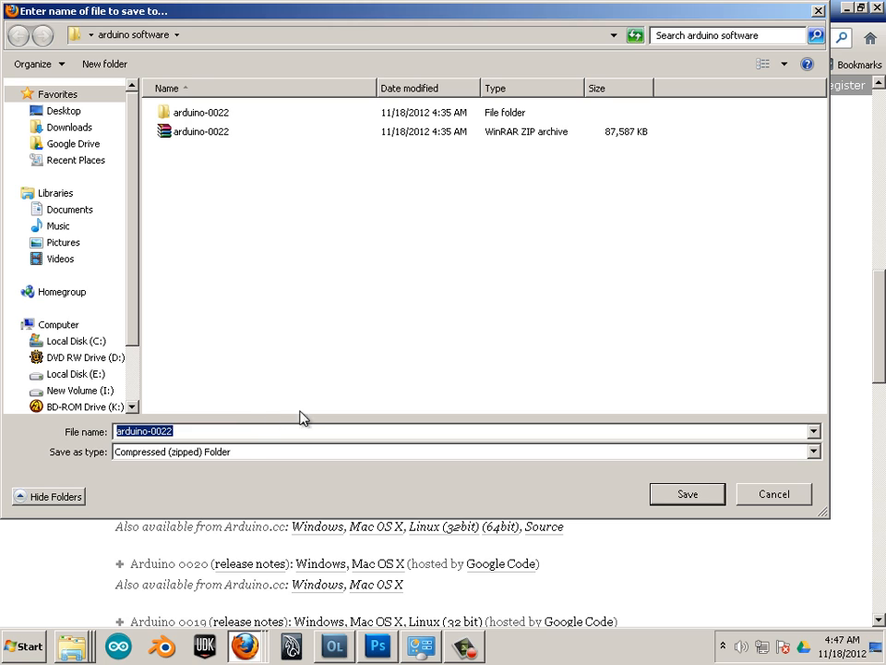
left_click(742, 498)
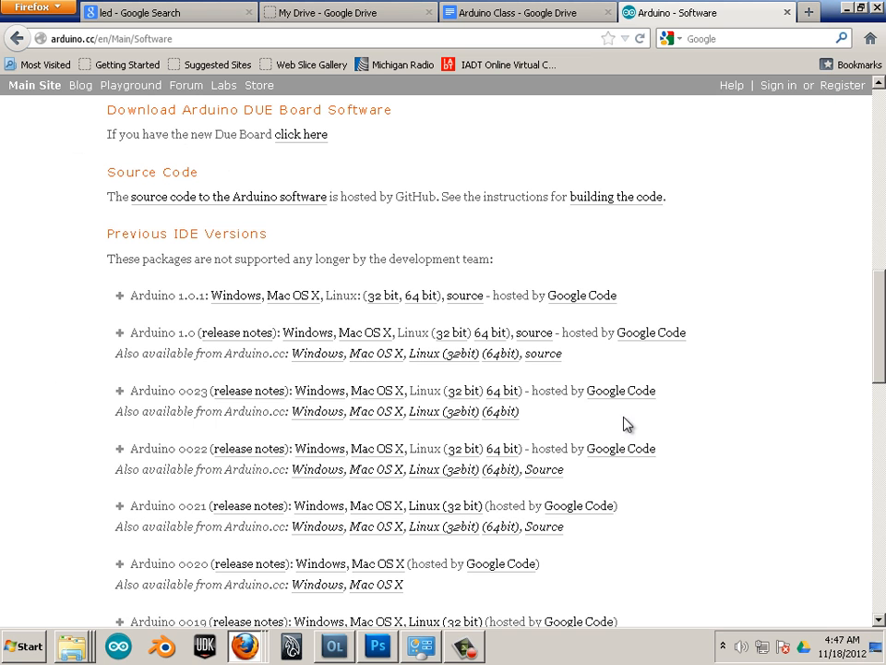
- Download the Windows package of Arduino 1.0.1 and save it as arduino-1.0.1-windows in the arduino software folder
left_click(236, 295)
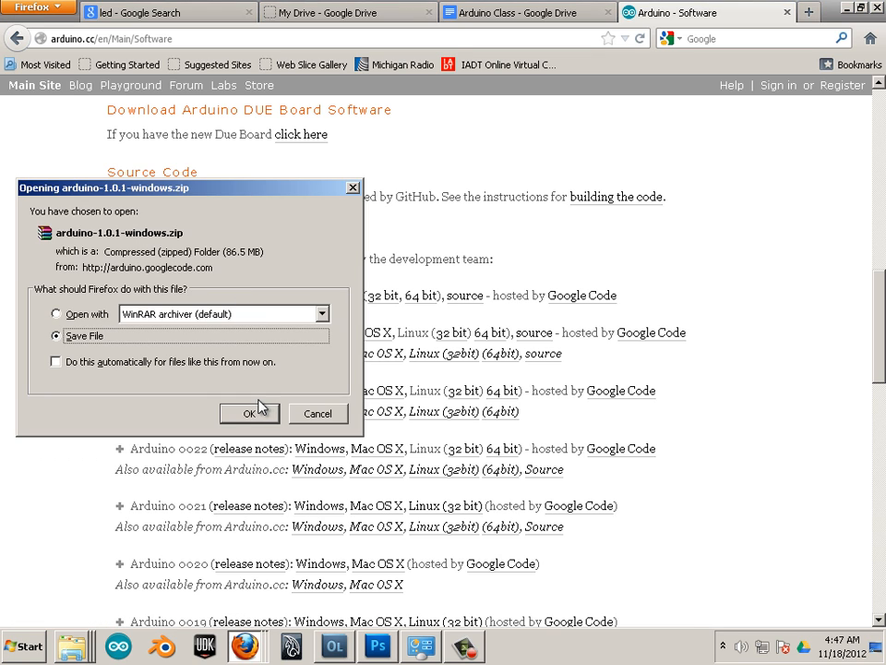
left_click(260, 407)
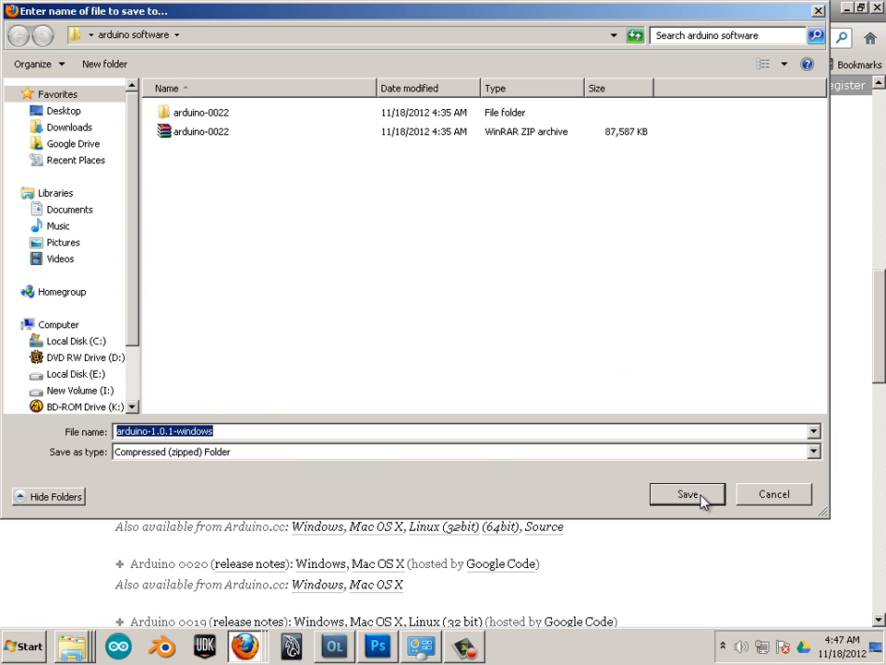
left_click(664, 491)
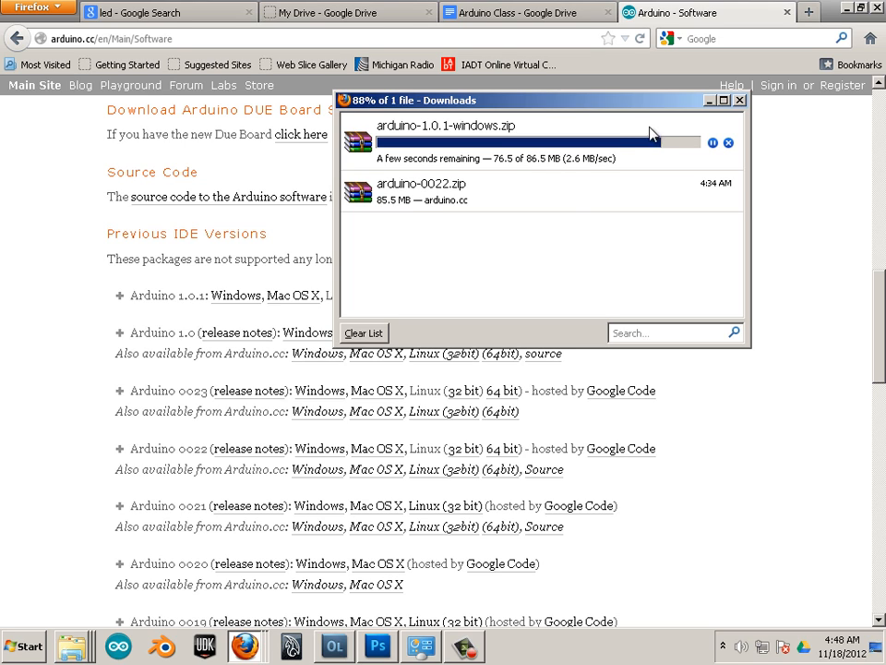
- Open the folder containing the downloaded arduino-0022.zip and go into the inner arduino-0022 folder to view its contents
left_click(433, 199)
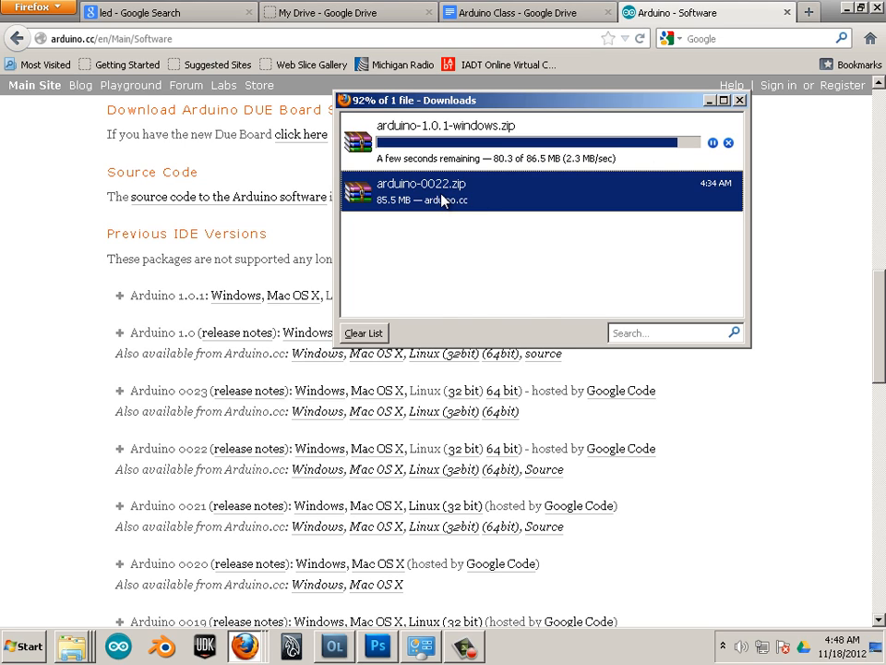
right_click(445, 197)
left_click(490, 222)
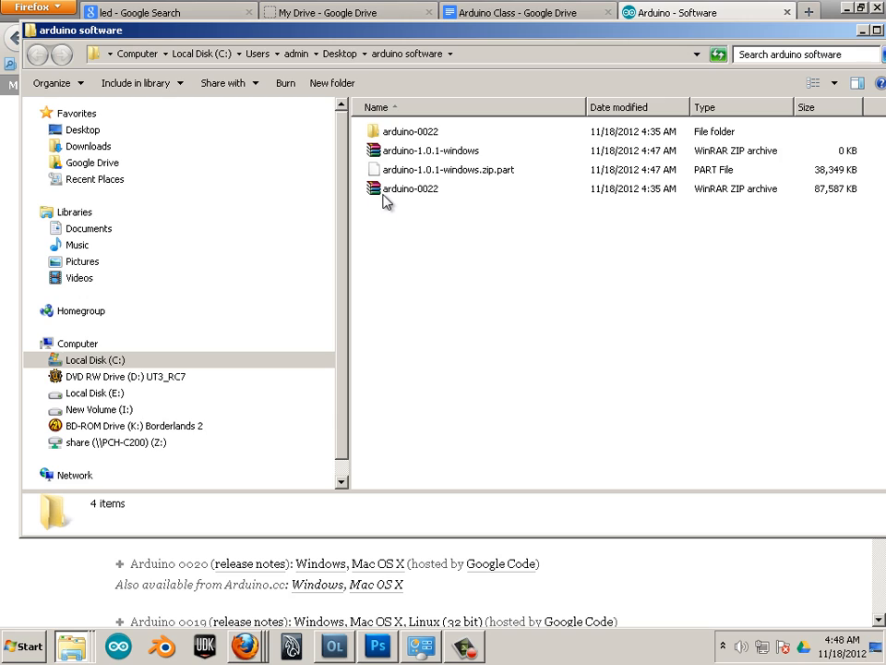
left_click(400, 130)
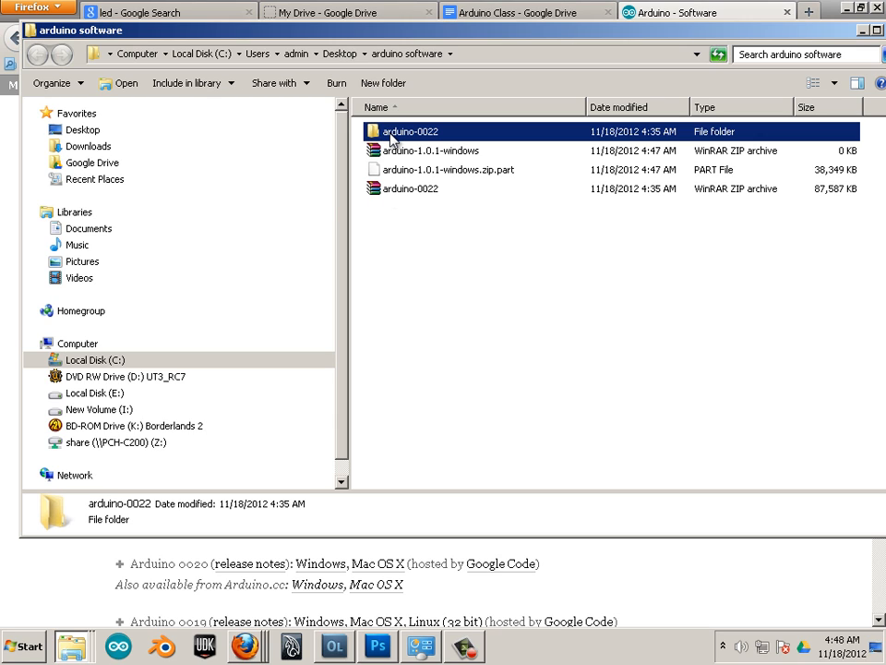
double_click(394, 138)
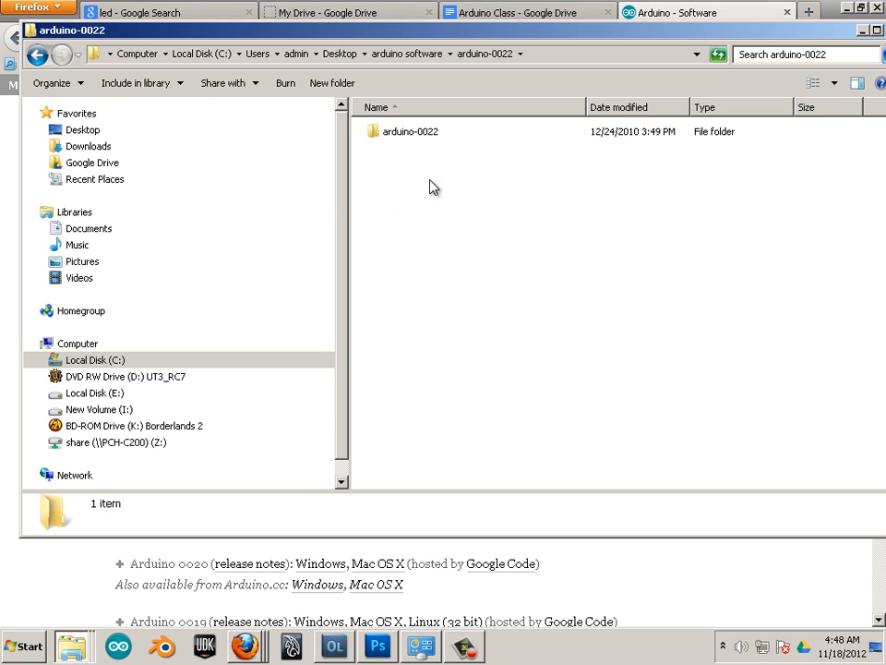
double_click(400, 139)
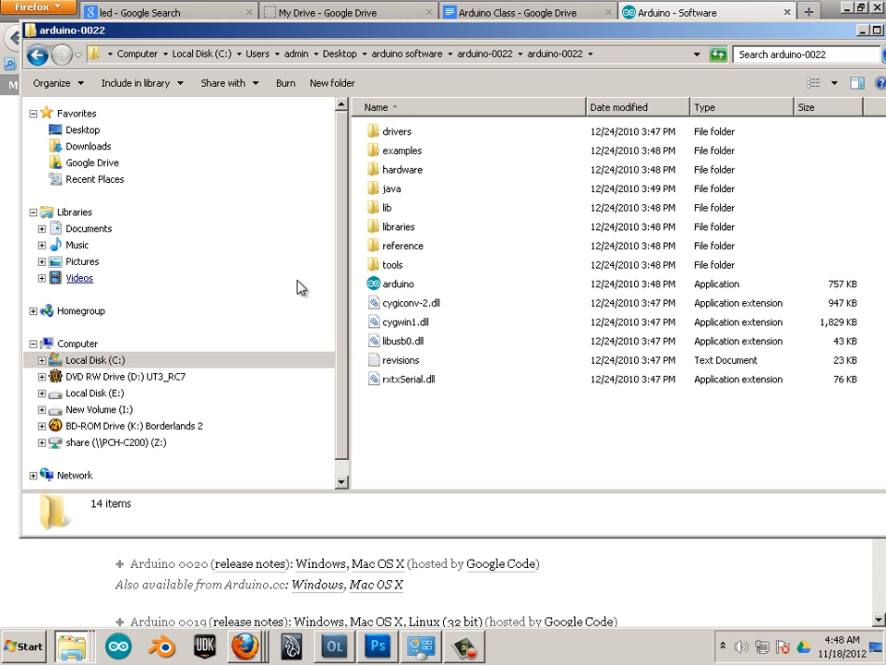
- Go up one level and copy the inner arduino-0022 folder
left_click(37, 56)
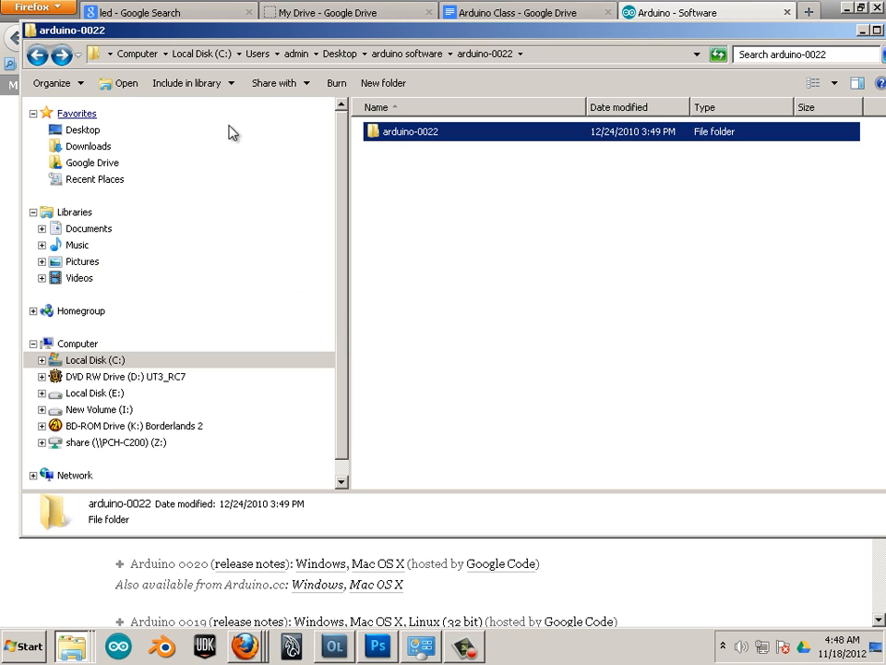
right_click(391, 138)
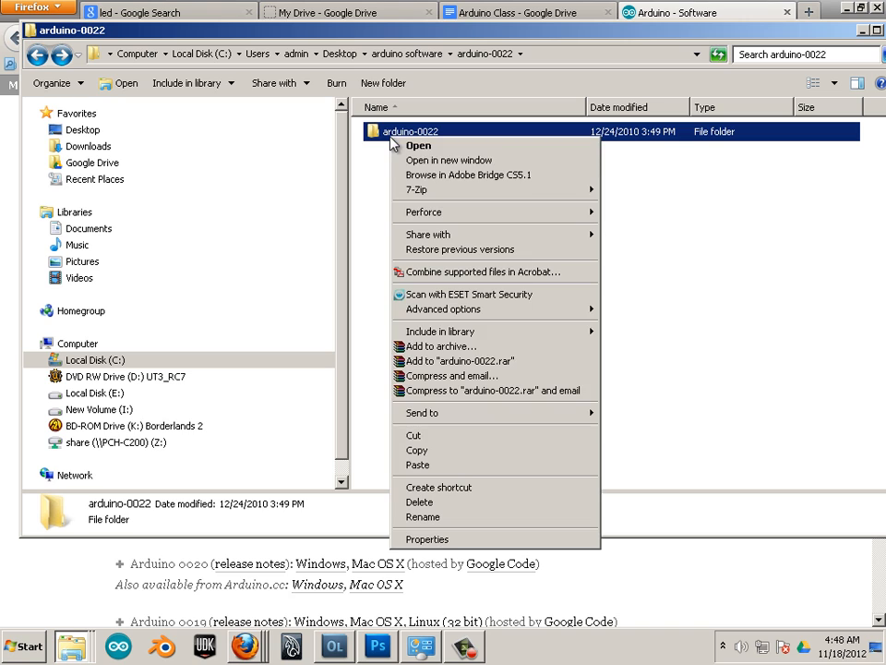
left_click(457, 451)
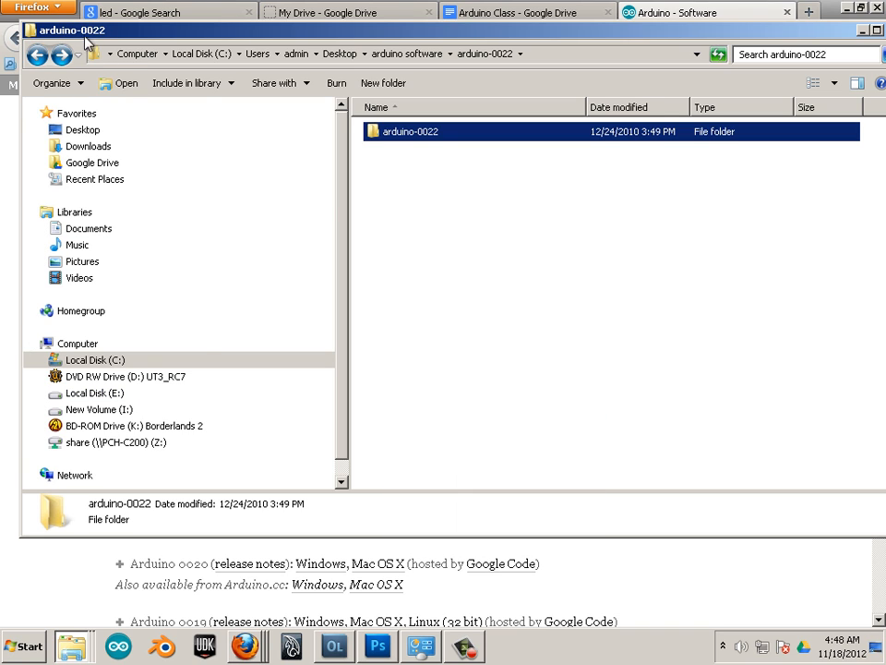
- Open the Program Files (x86) folder on Local Disk (C:) in a separate Explorer window
key("super")
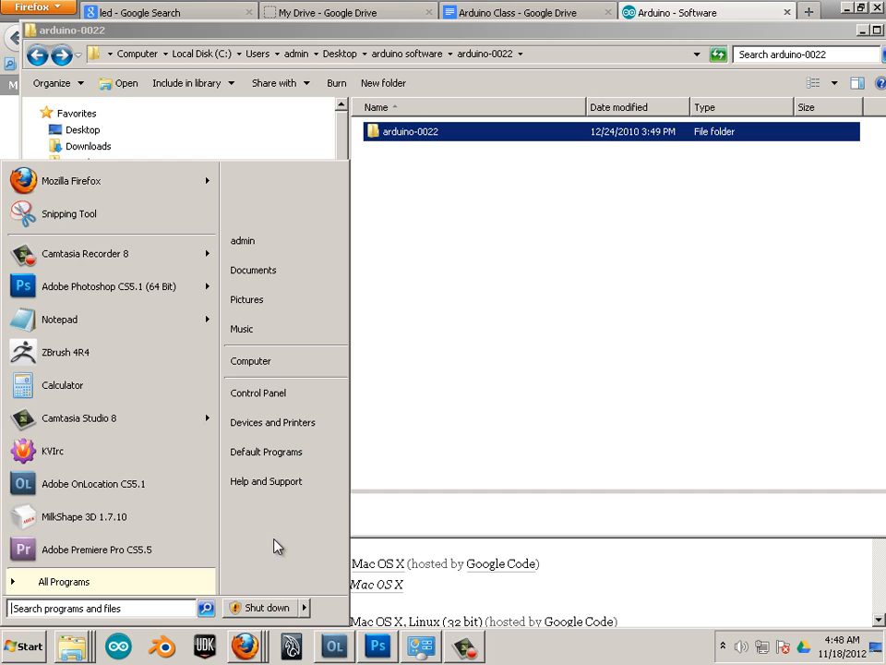
left_click(326, 374)
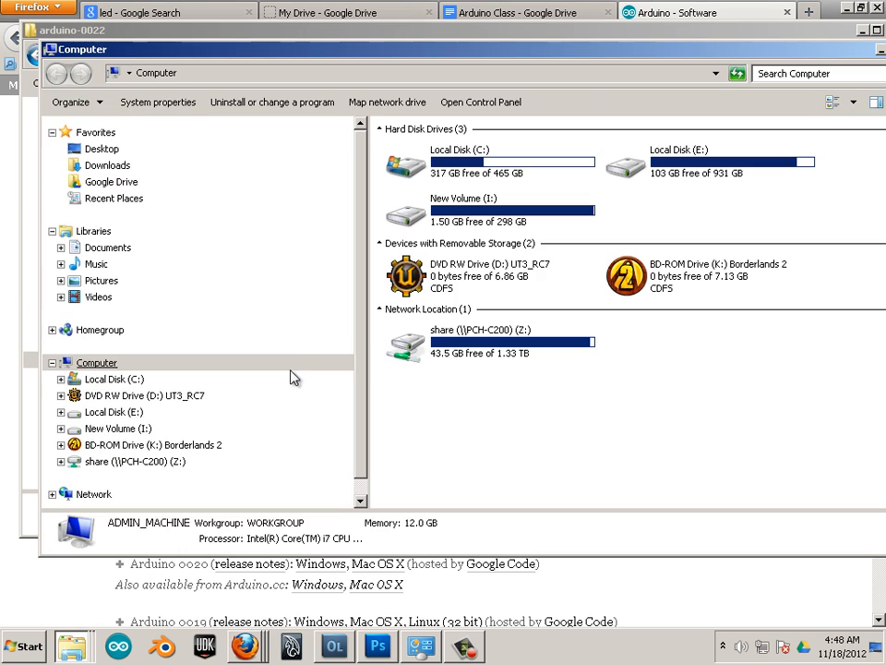
double_click(391, 170)
double_click(443, 266)
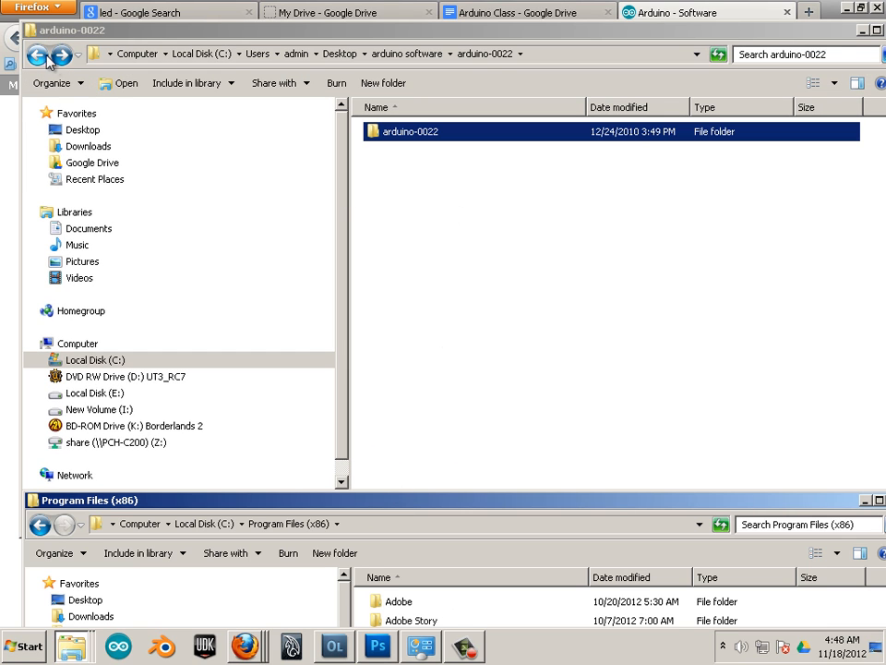
- Extract the arduino-1.0.1 folder from the arduino-1.0.1-windows archive into the arduino software folder and copy the extracted folder
left_click(42, 56)
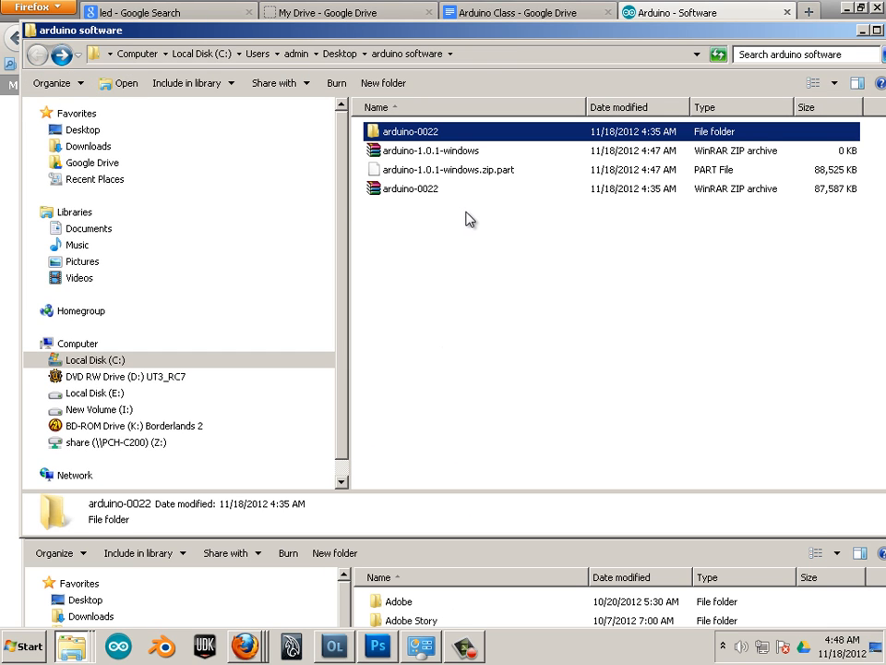
left_click(439, 174)
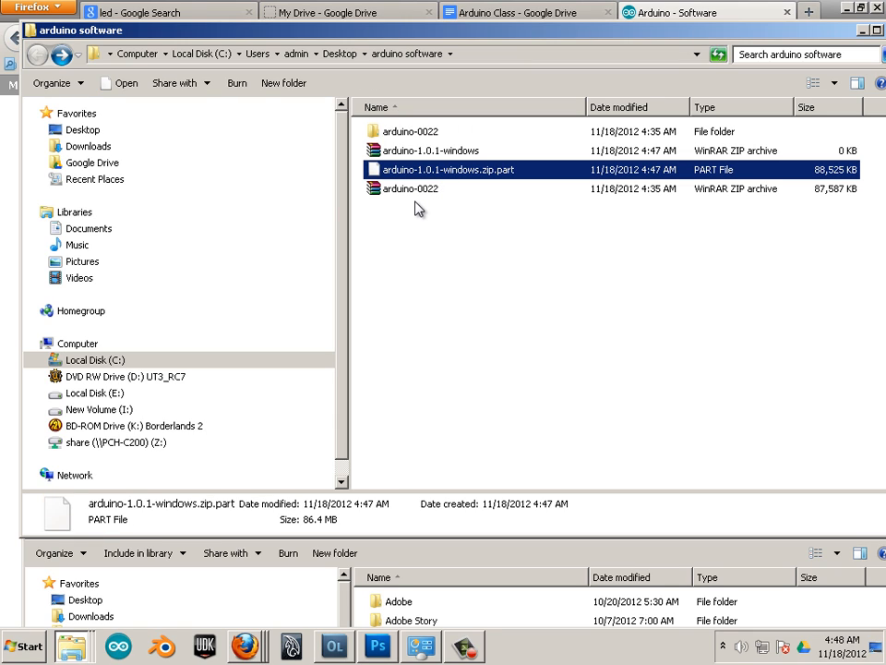
double_click(409, 151)
left_click_drag(212, 404, 428, 222)
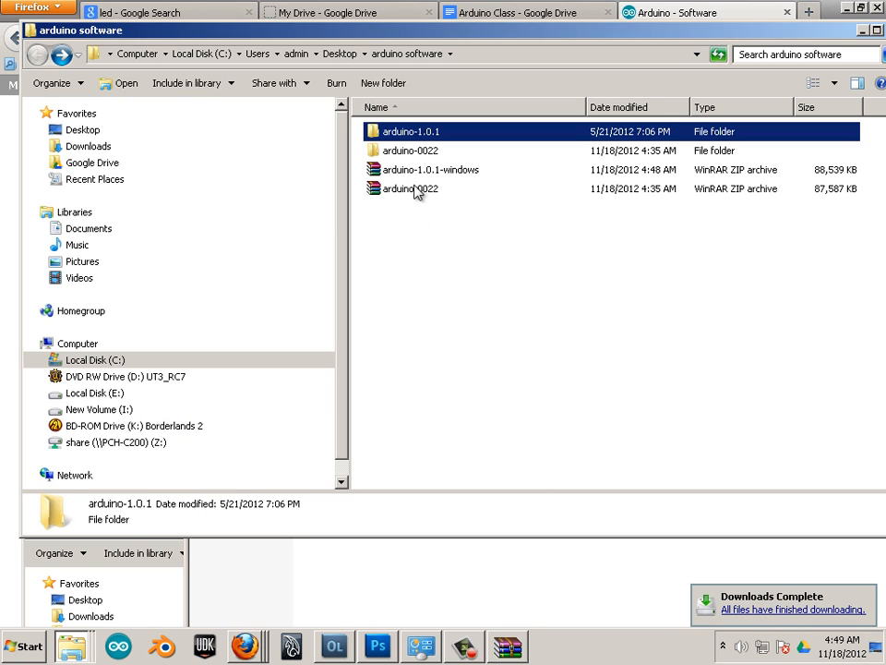
right_click(405, 133)
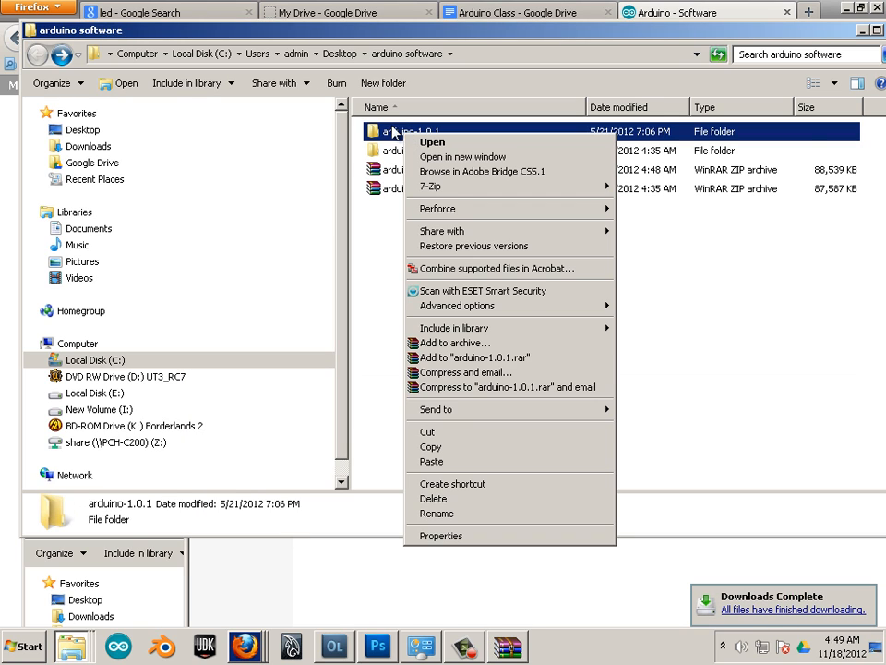
left_click(434, 446)
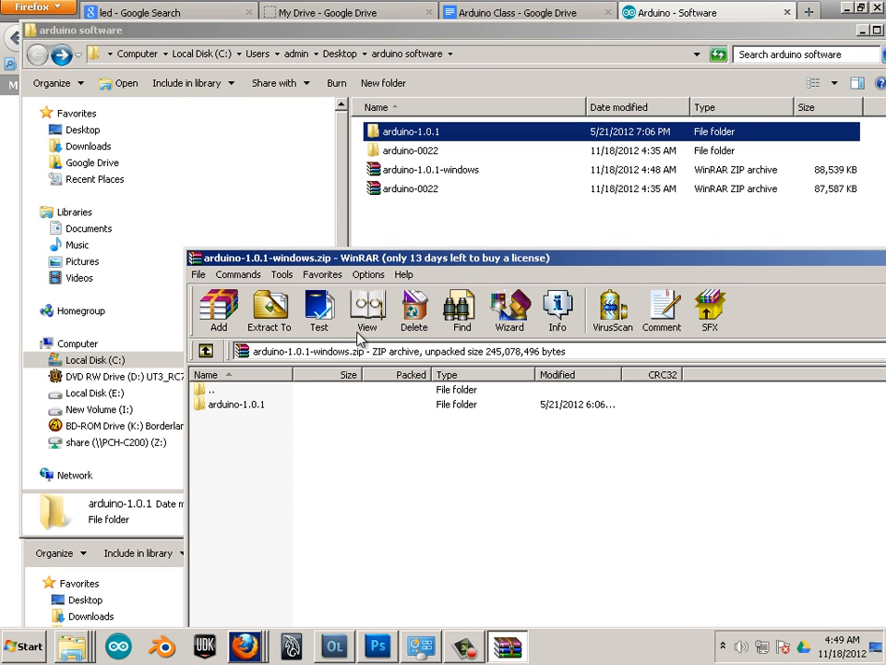
- Open the arduino-0022 folder in Program Files (x86) on Local Disk (C:) and select the arduino application
left_click(160, 584)
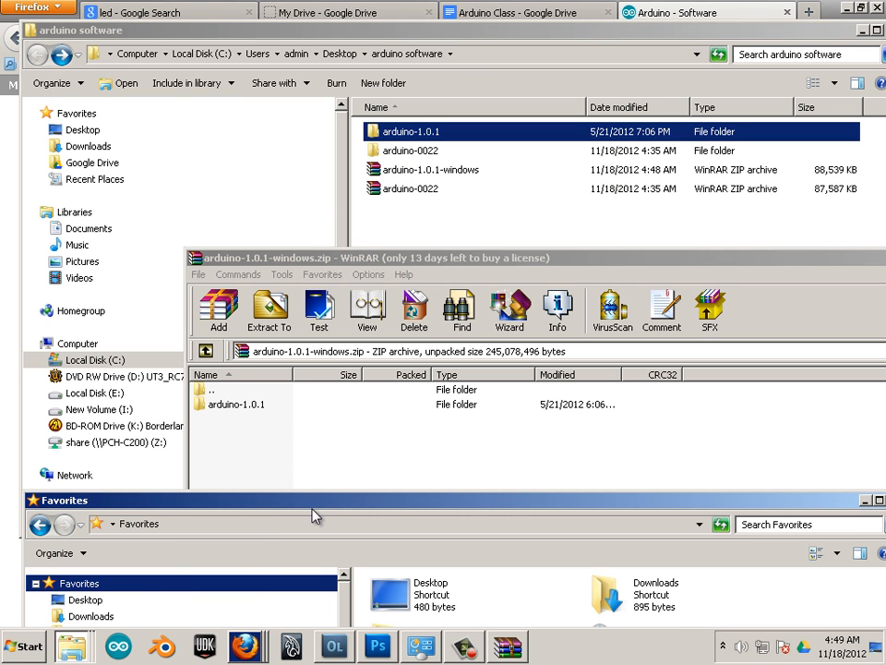
left_click_drag(331, 488, 377, 128)
left_click_drag(145, 505, 191, 53)
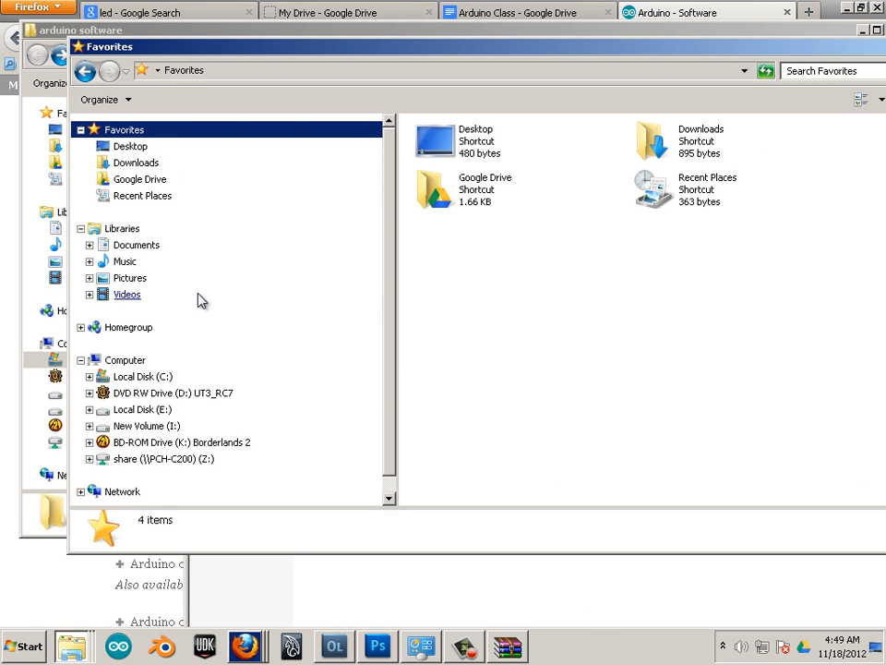
left_click(169, 381)
double_click(474, 206)
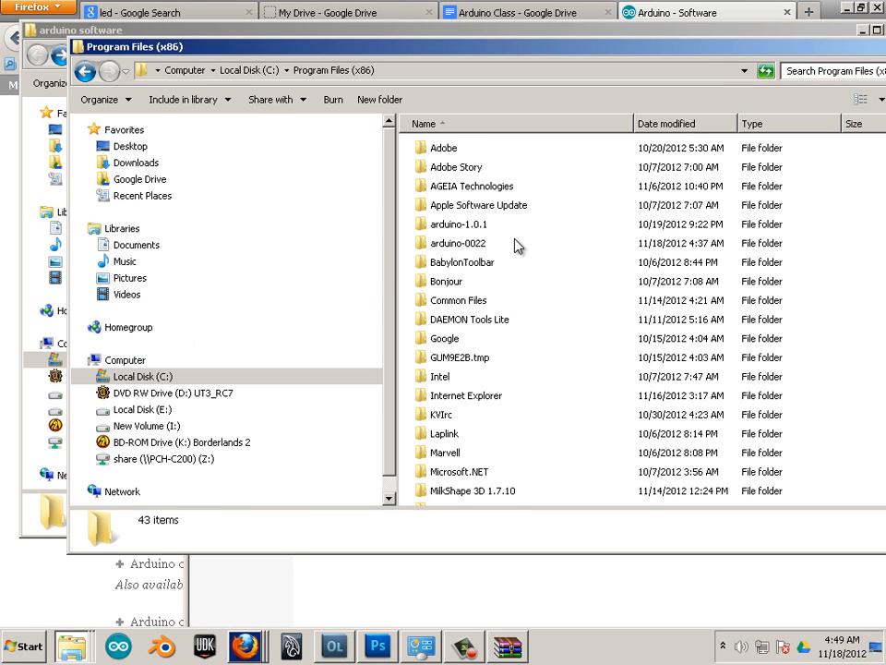
double_click(430, 243)
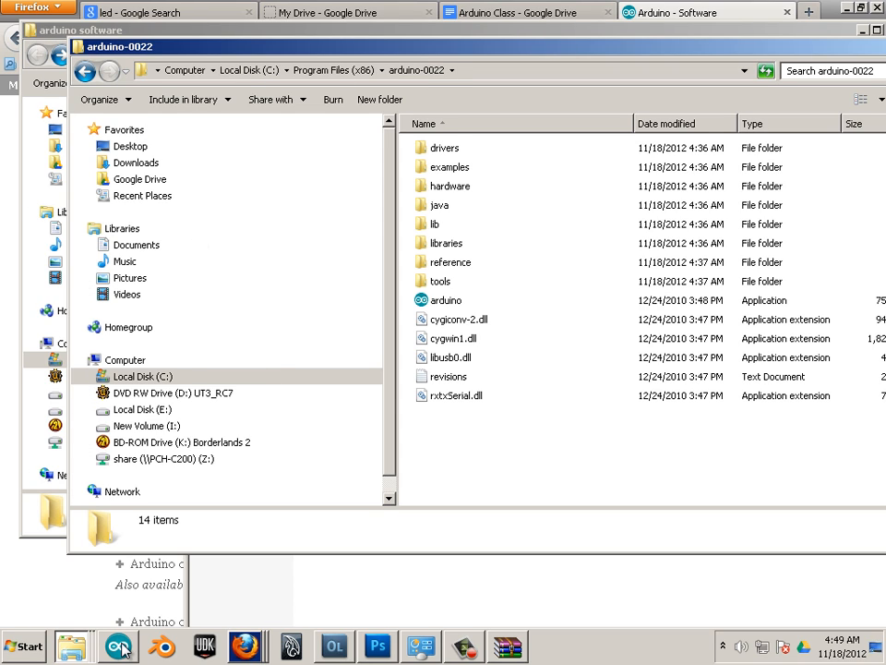
left_click_drag(449, 295, 476, 298)
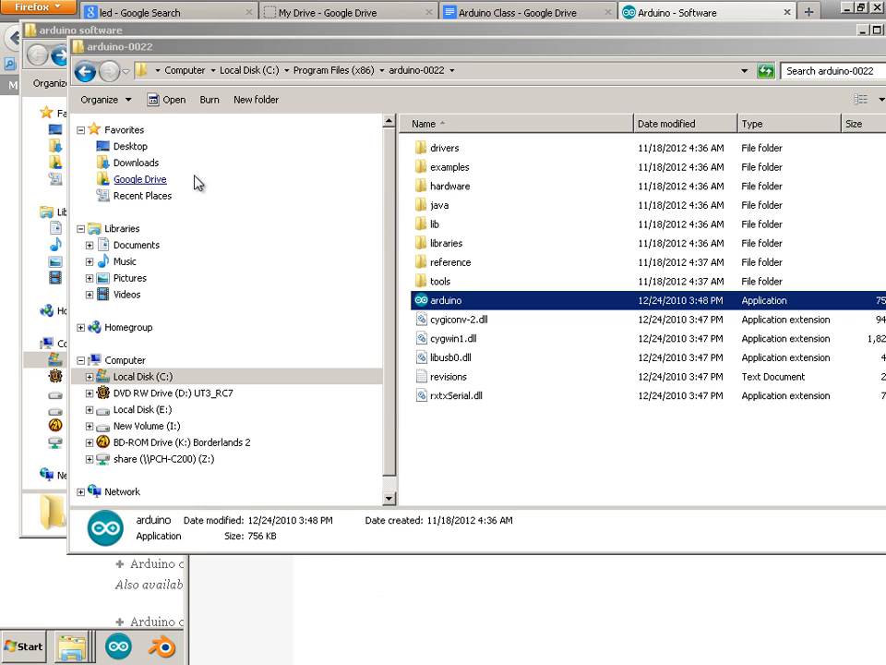
- Open the arduino software folder on the Desktop
left_click(150, 148)
left_click(557, 290)
scroll(564, 351, "down", 1)
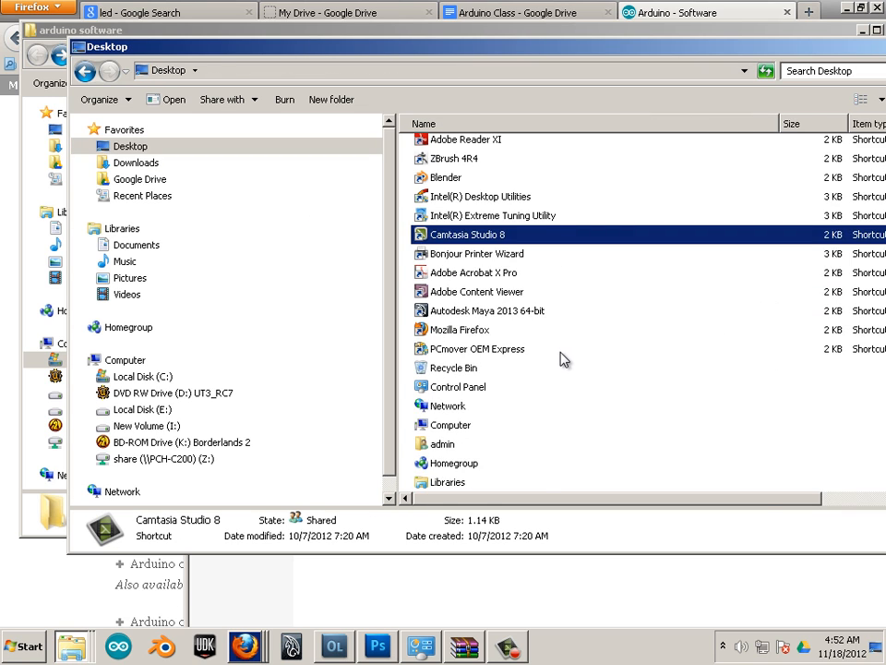
scroll(561, 362, "up", 5)
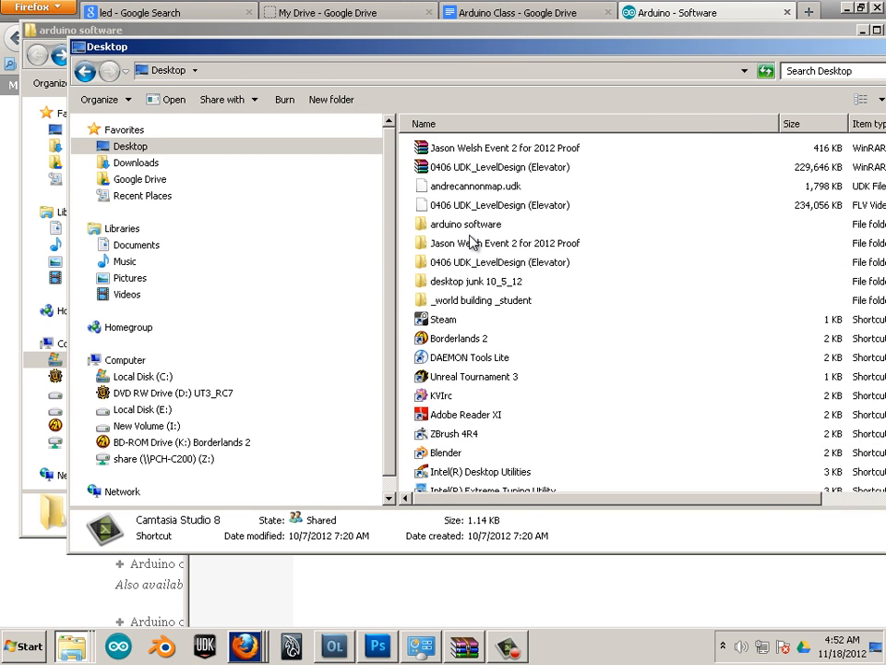
double_click(467, 226)
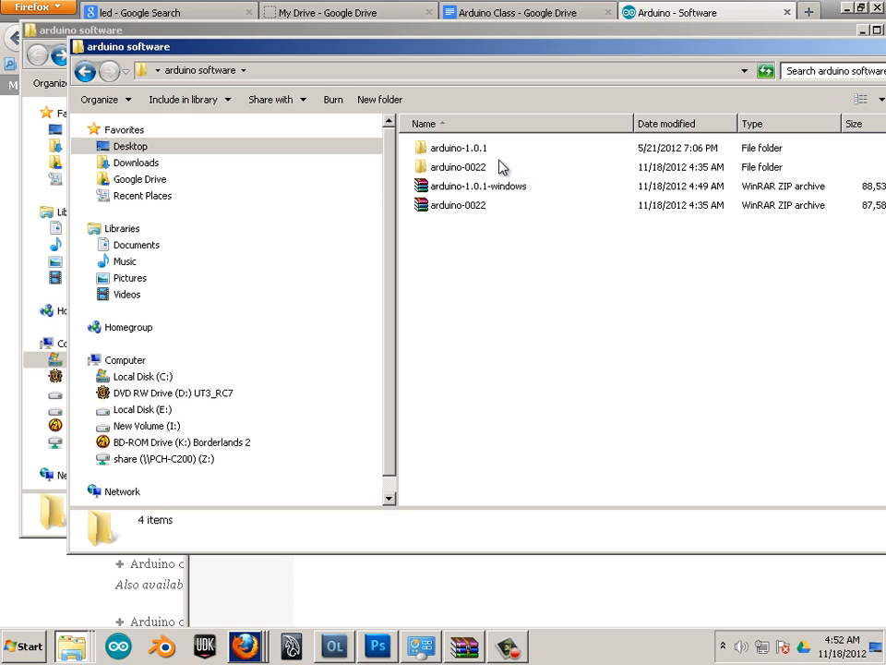
left_click_drag(416, 47, 337, 46)
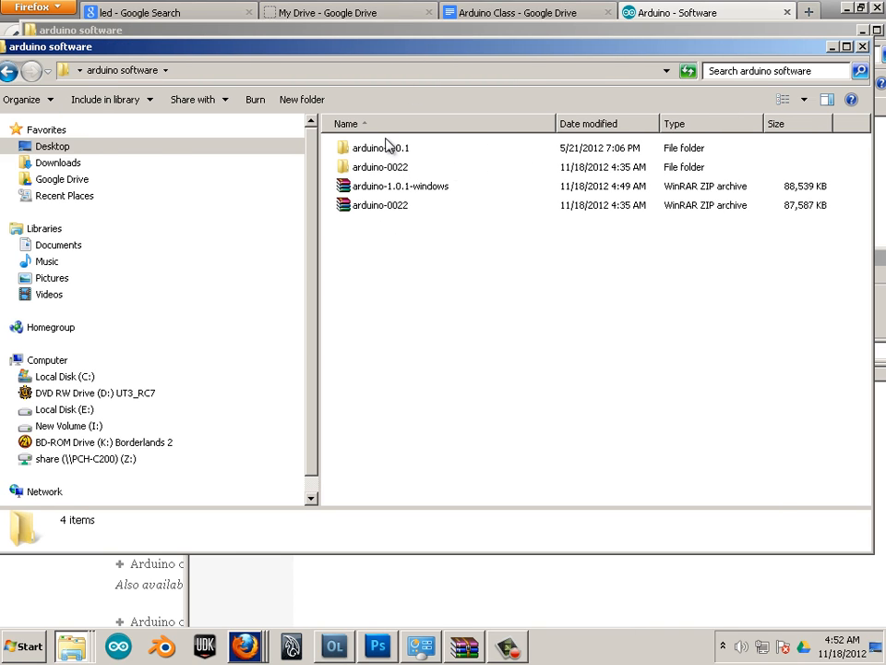
- Open the FTDI USB Drivers folder within the drivers folder of the inner arduino-0022 folder and look over its files
double_click(385, 171)
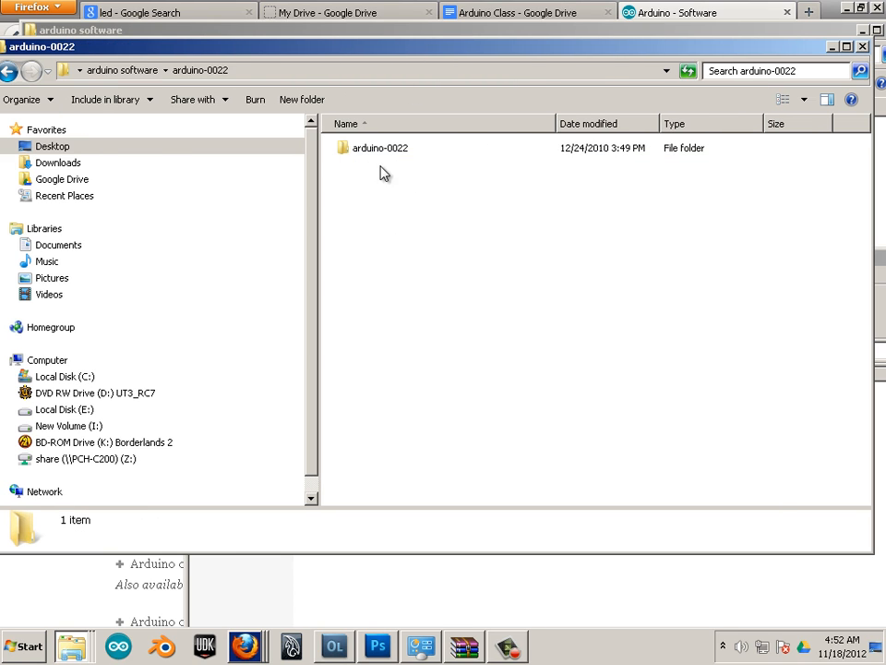
double_click(380, 149)
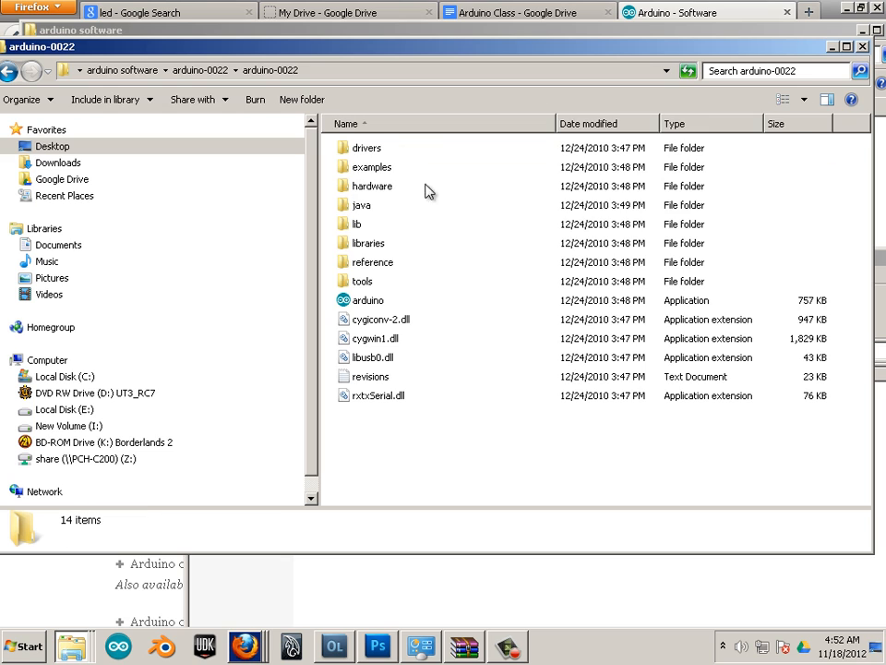
double_click(363, 151)
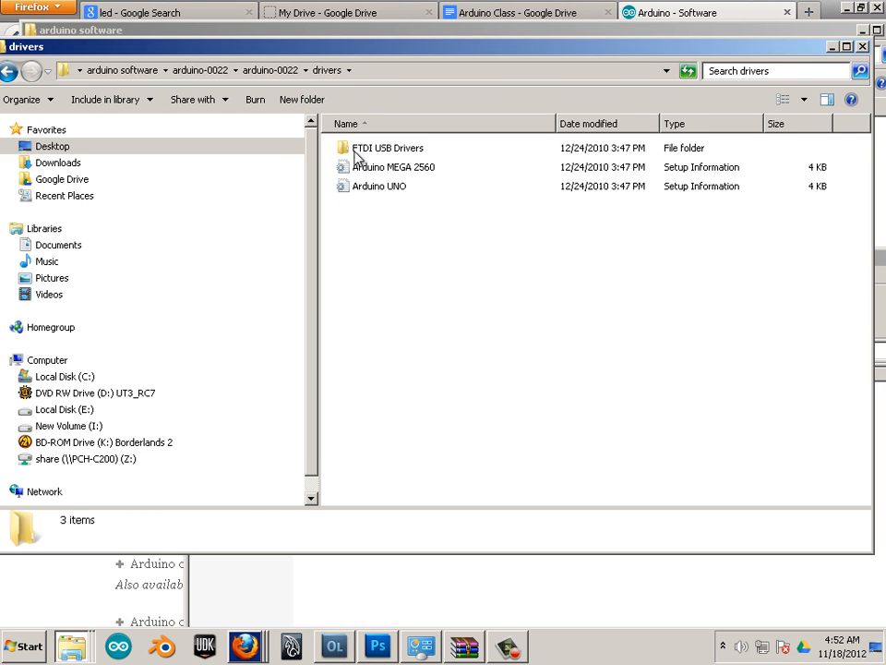
double_click(383, 150)
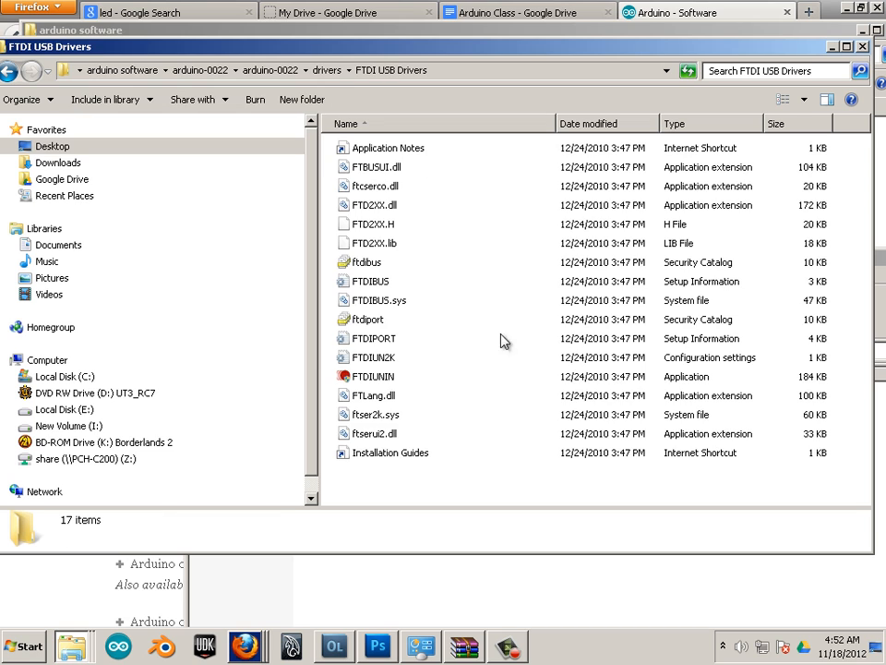
left_click_drag(504, 499, 344, 118)
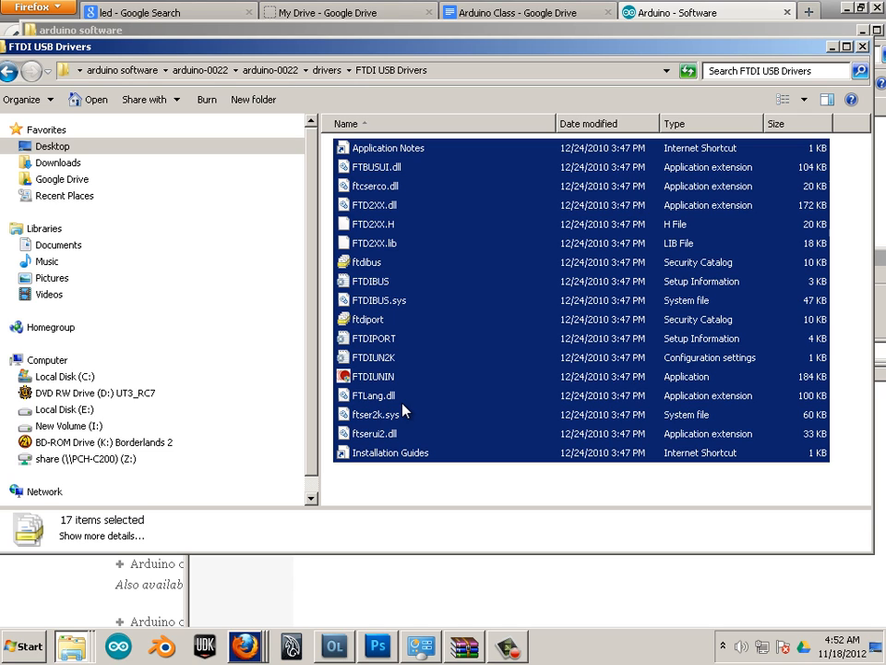
left_click(427, 487)
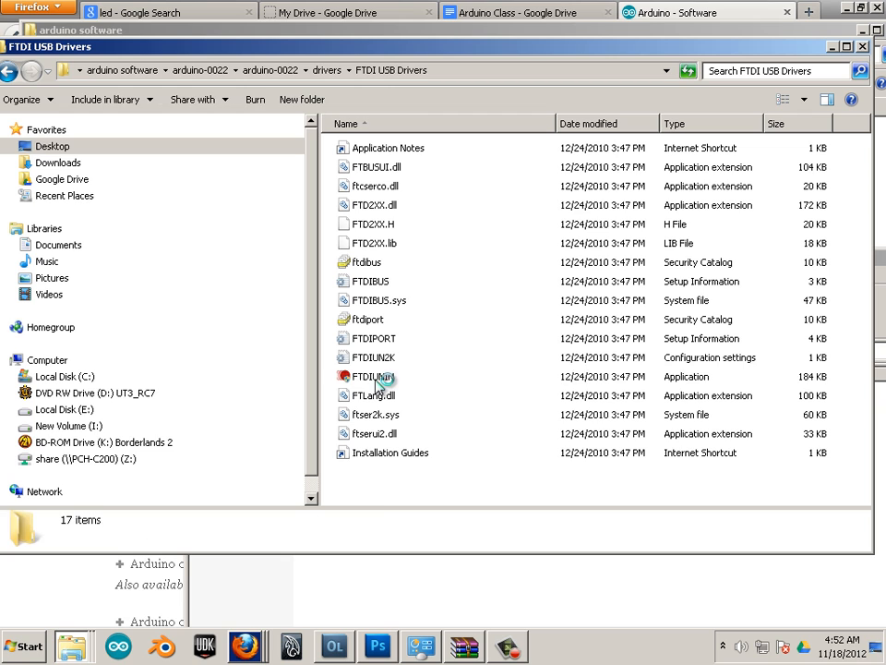
- Run the FTDIUNIN application as administrator
double_click(376, 380)
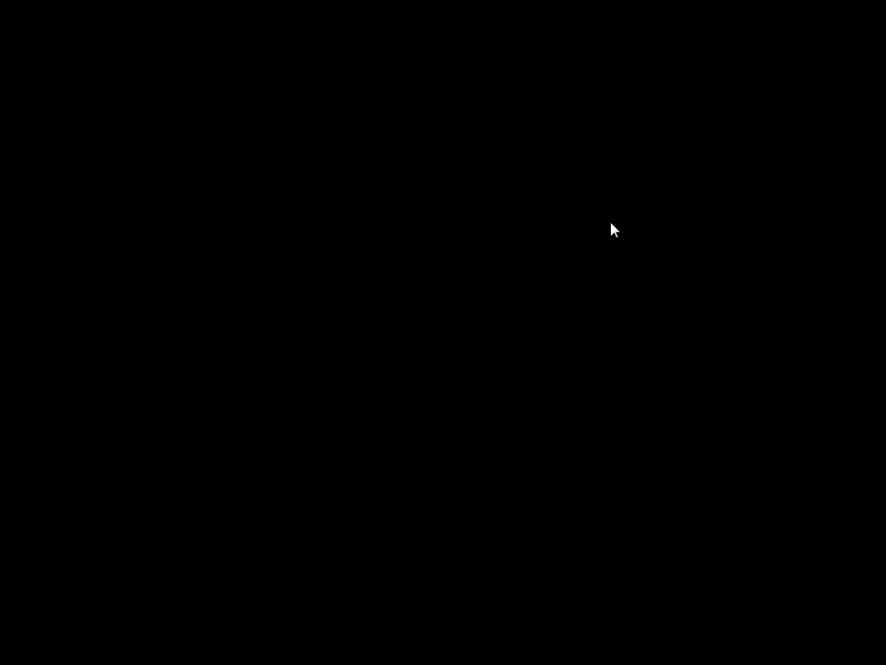
left_click(611, 225)
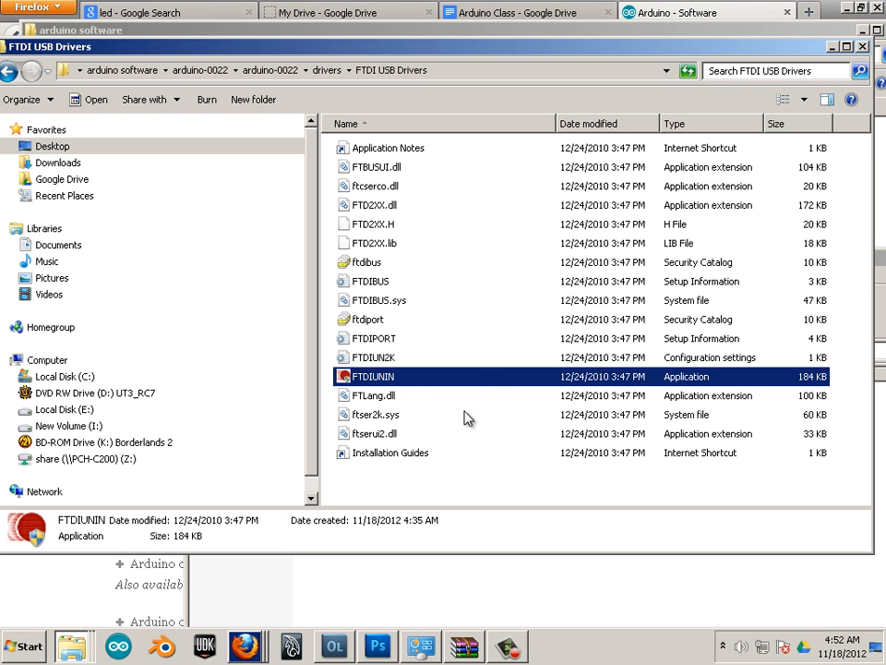
right_click(366, 379)
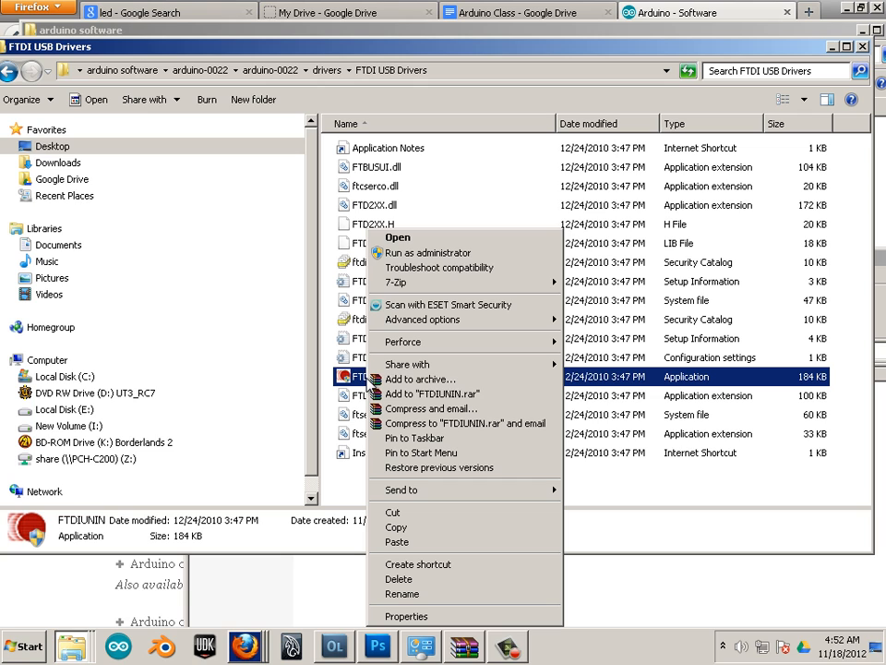
left_click(426, 253)
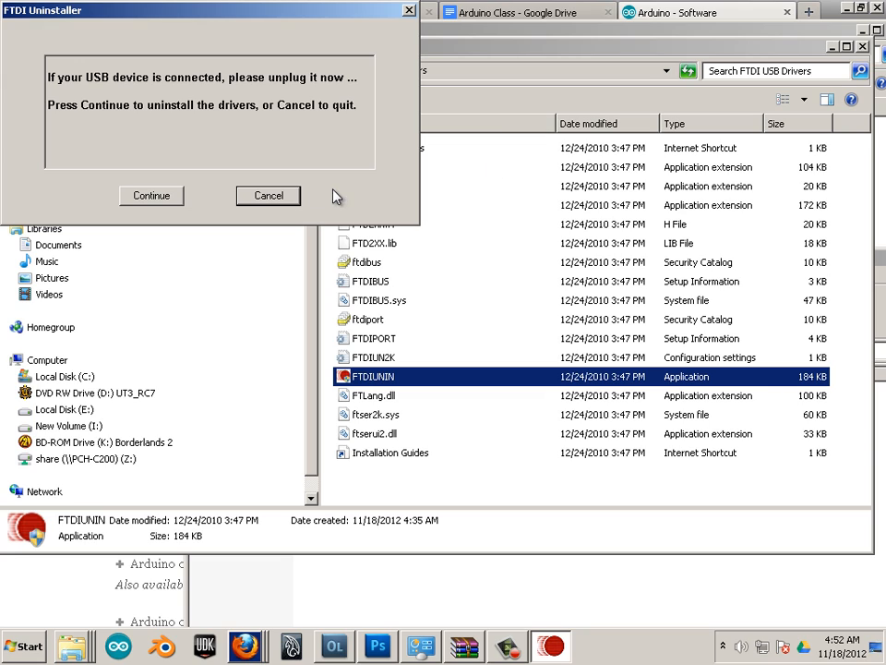
- Uninstall the existing FTDI drivers with the FTDI Uninstaller and finish it
left_click(164, 199)
left_click(165, 204)
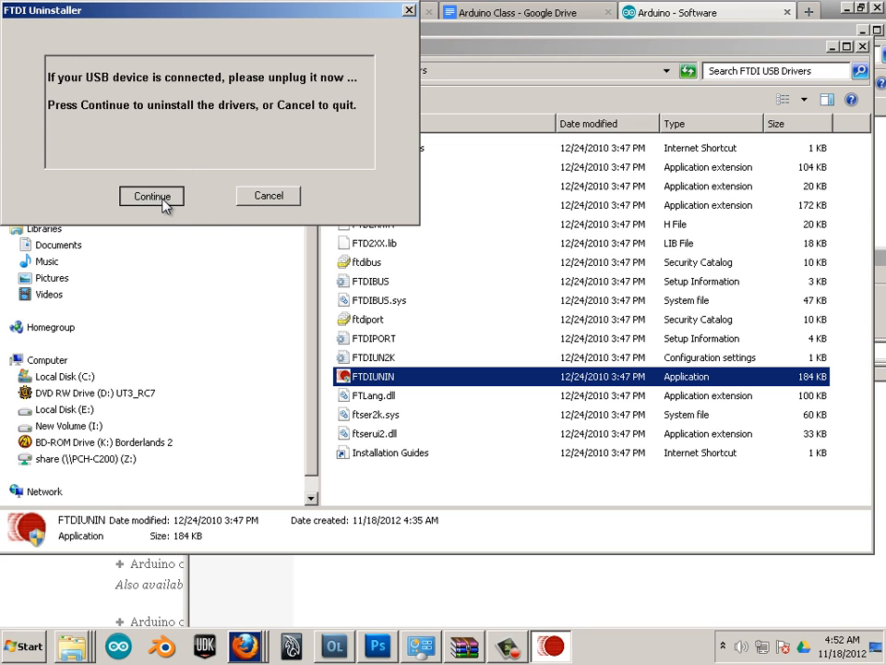
left_click(166, 213)
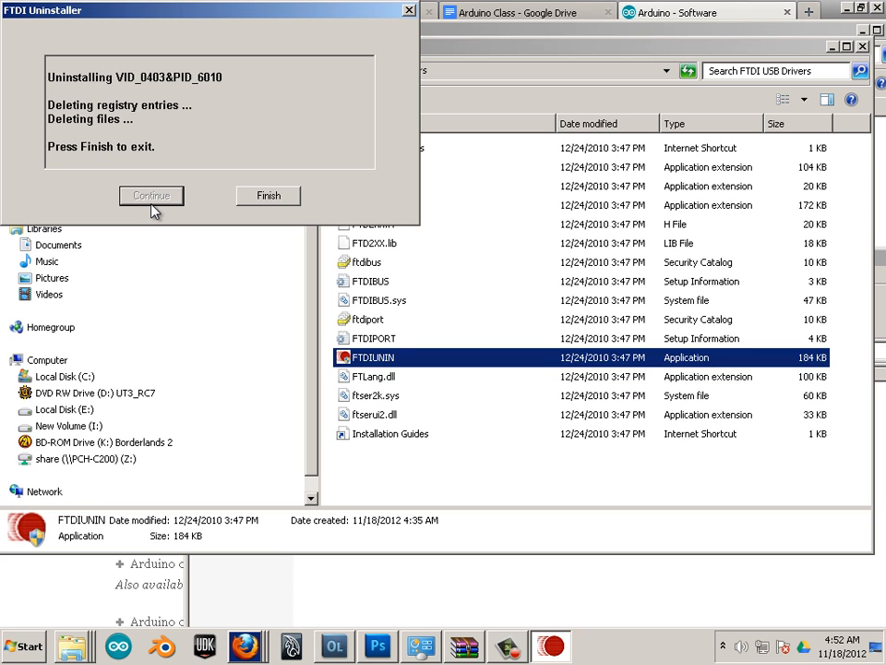
left_click(268, 196)
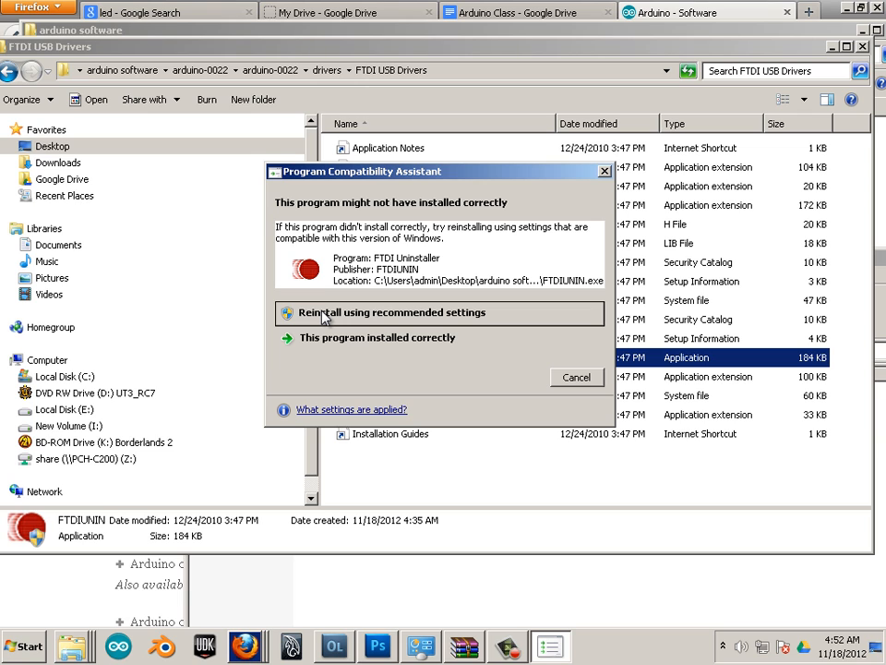
- Try to run the FTDI driver uninstall a second time from the Program Compatibility Assistant, and exit the uninstaller
left_click(408, 339)
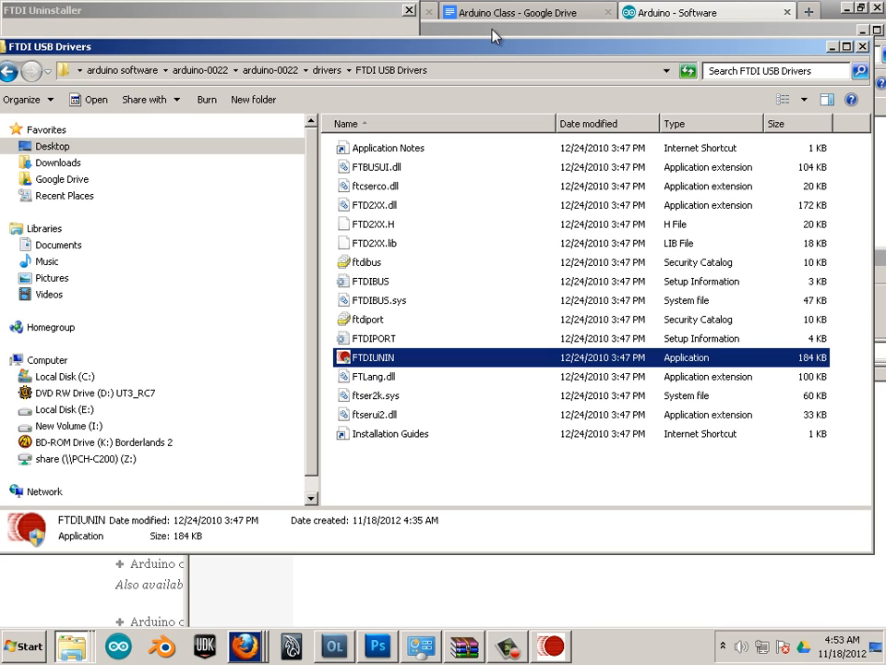
left_click(170, 196)
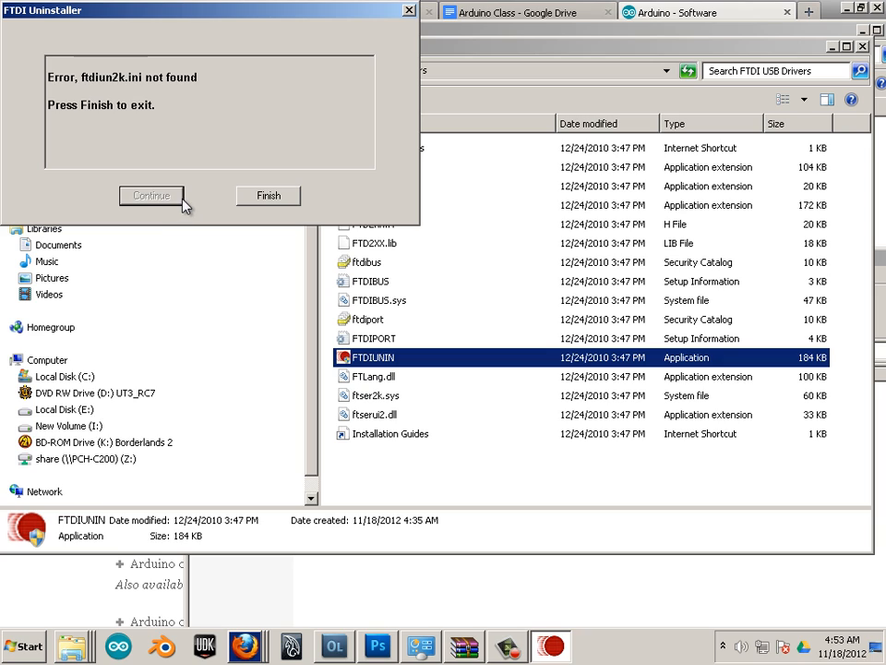
left_click(255, 195)
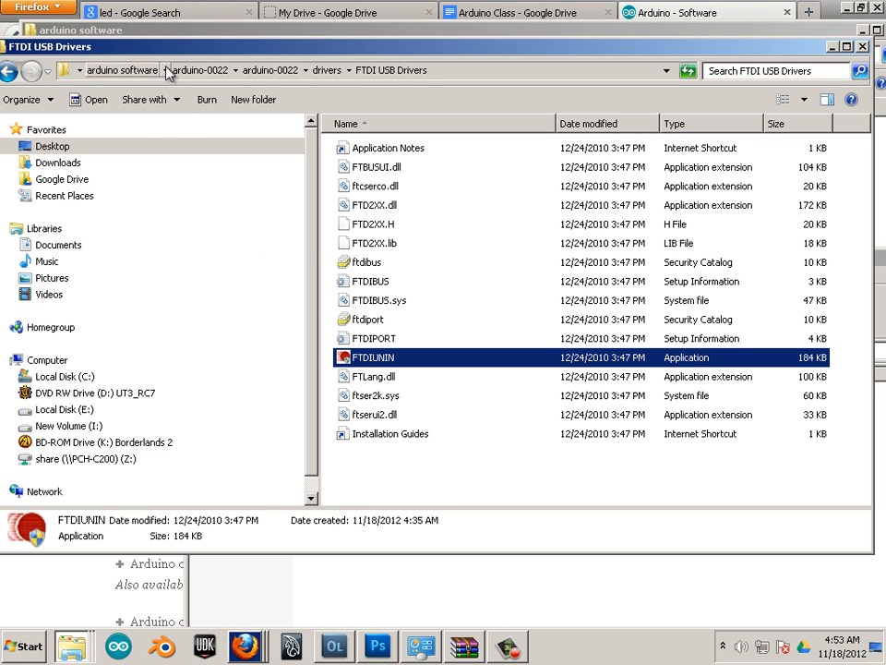
- Go back to the arduino software folder and open the FTDI USB Drivers folder in the drivers folder of arduino-1.0.1
left_click_drag(181, 47, 211, 27)
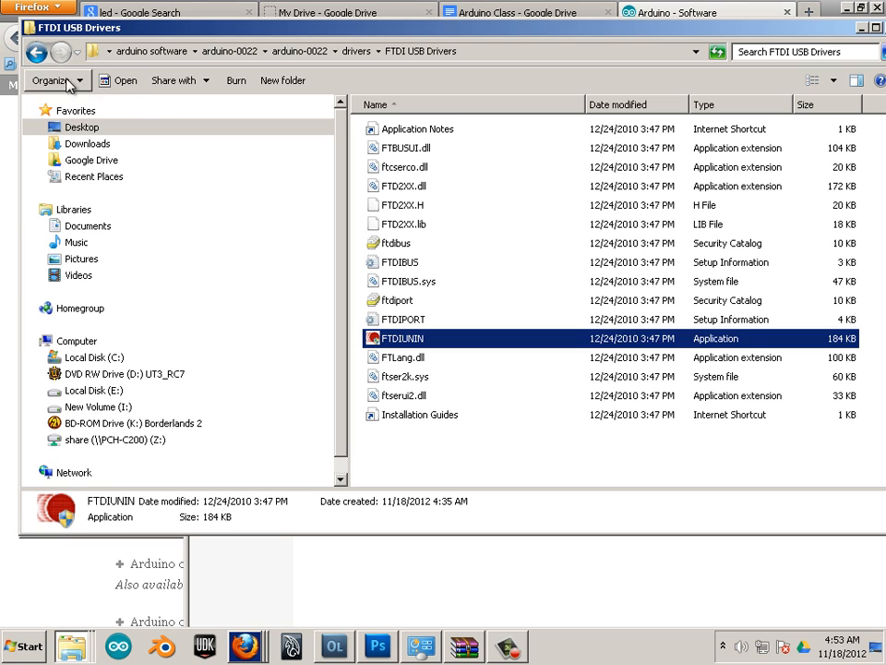
left_click(37, 53)
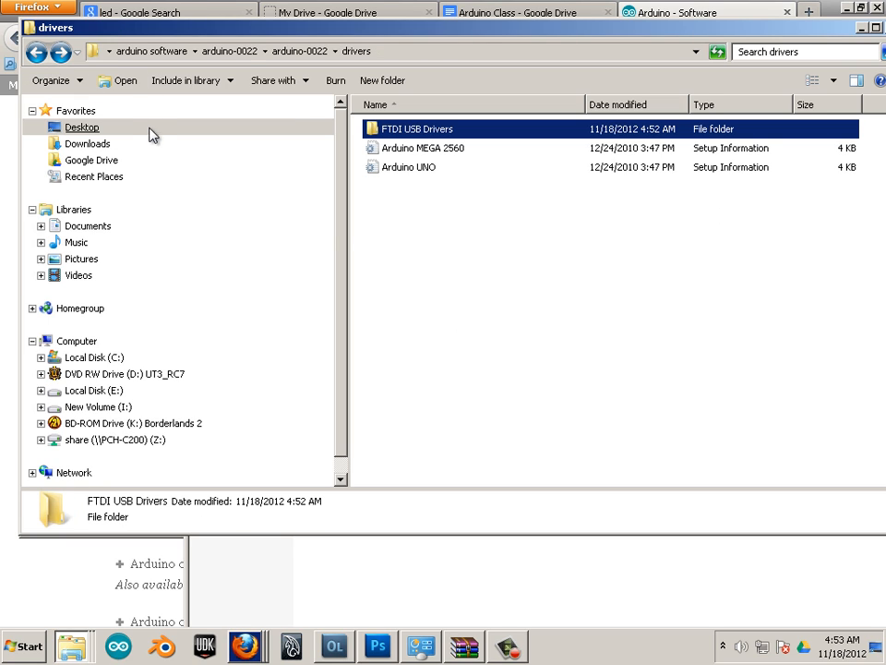
left_click(35, 52)
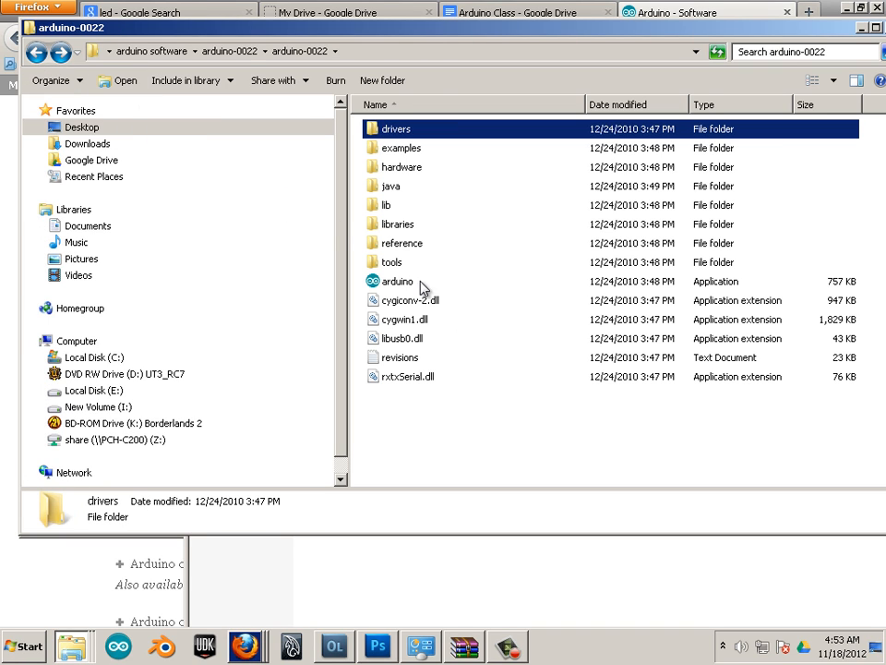
left_click(37, 52)
left_click(37, 53)
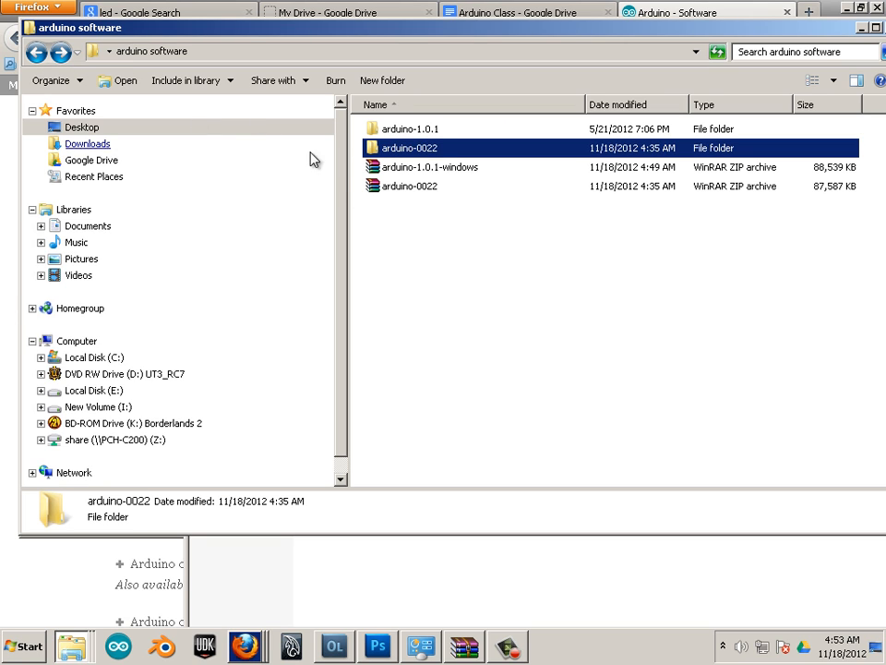
double_click(419, 130)
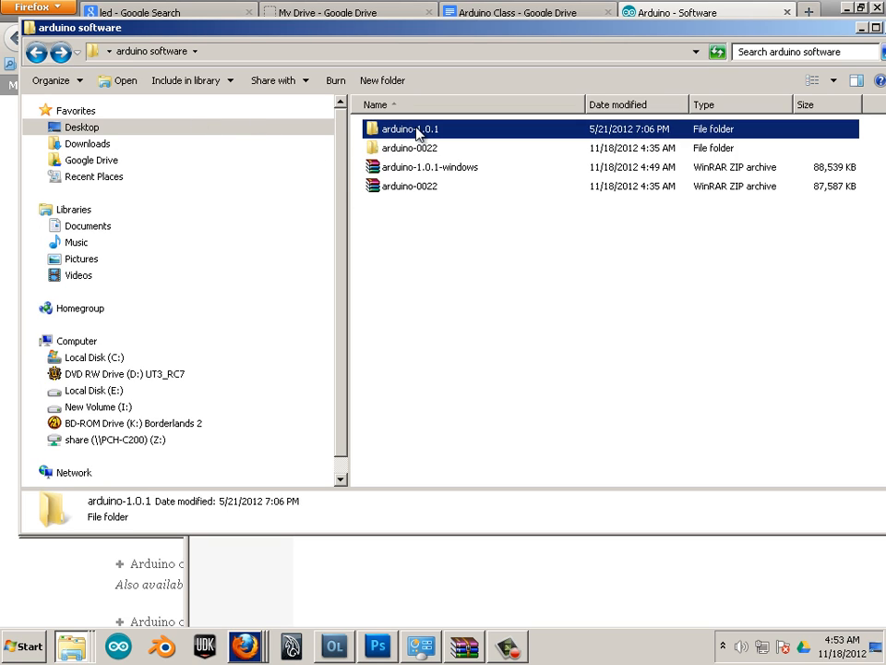
double_click(403, 132)
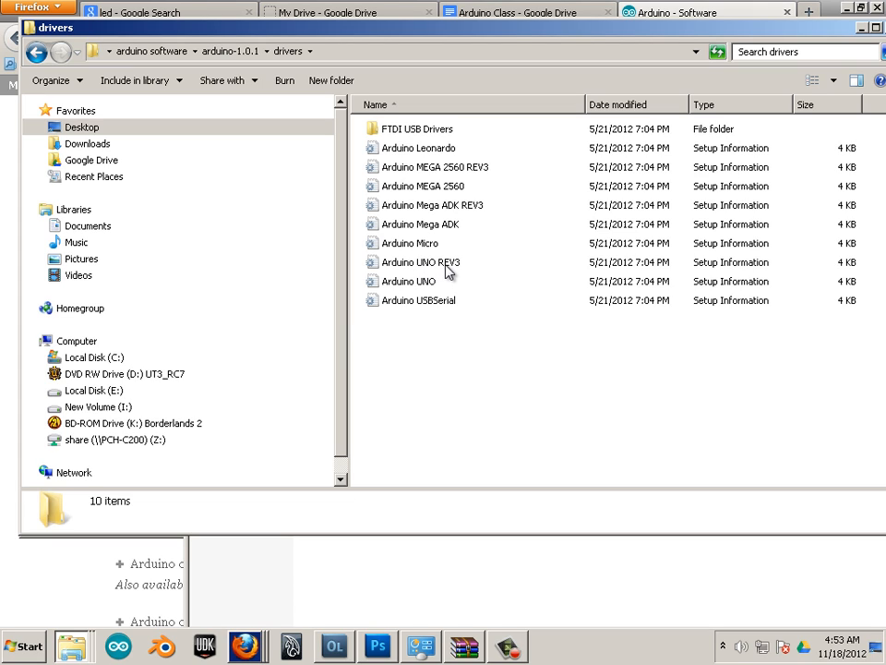
double_click(425, 126)
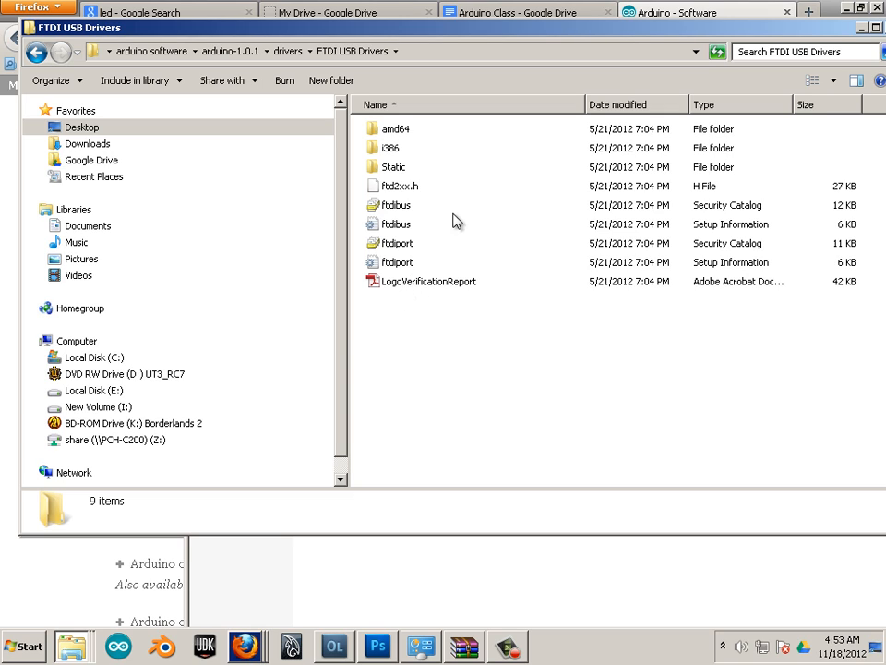
- Examine the contents of the i386, amd64 and Static subfolders of the arduino-1.0.1 FTDI USB Drivers folder
double_click(392, 151)
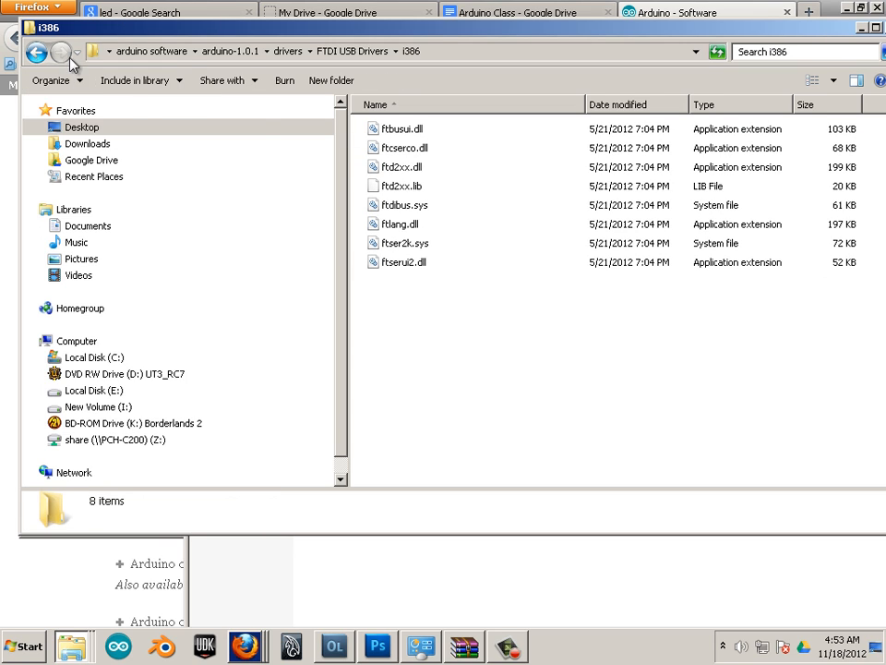
left_click(37, 53)
double_click(397, 131)
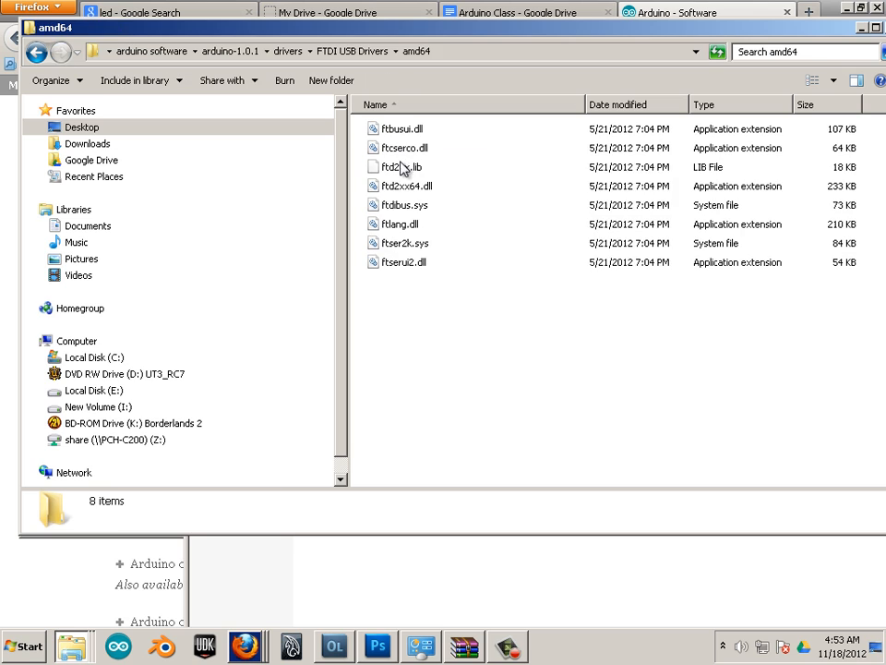
left_click(36, 52)
double_click(405, 168)
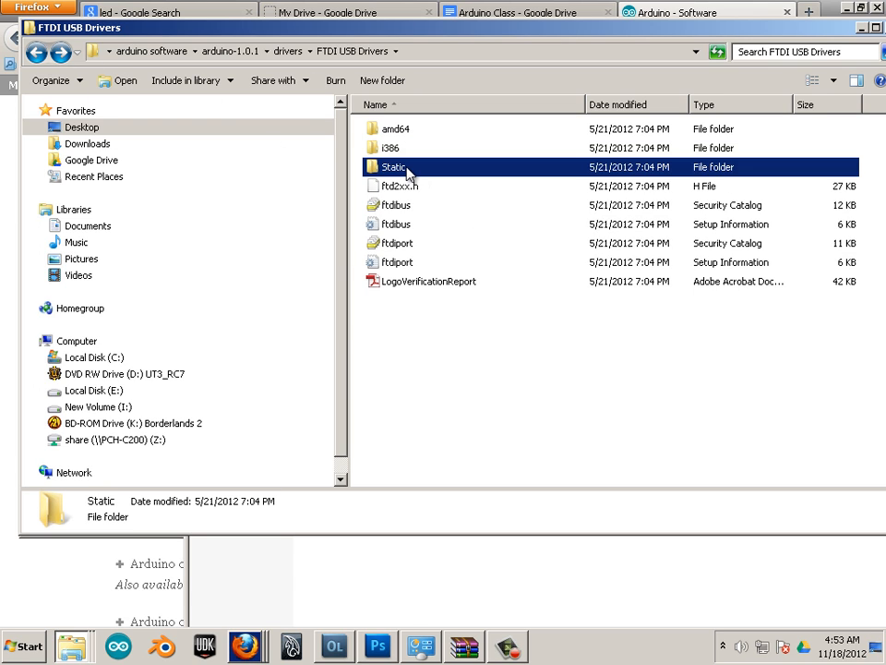
- Look inside the i386 subfolder of the Static folder and return to the arduino-1.0.1 drivers folder
double_click(392, 151)
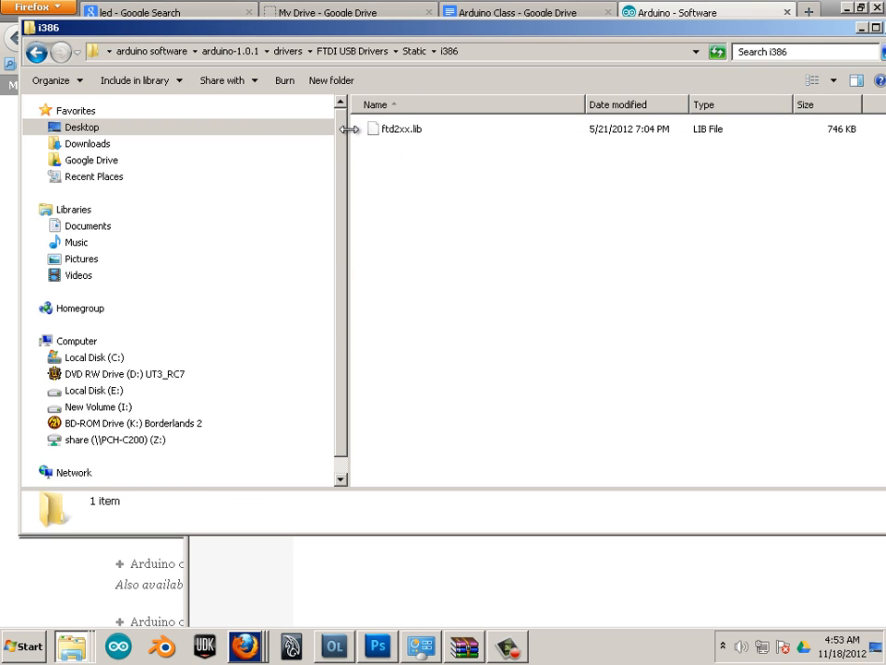
key("BackSpace")
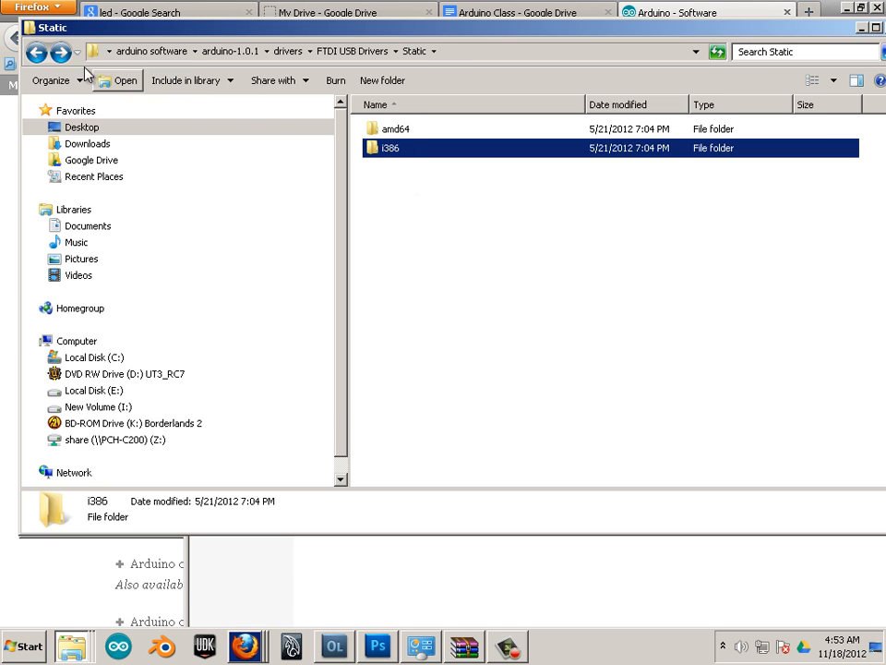
left_click(38, 53)
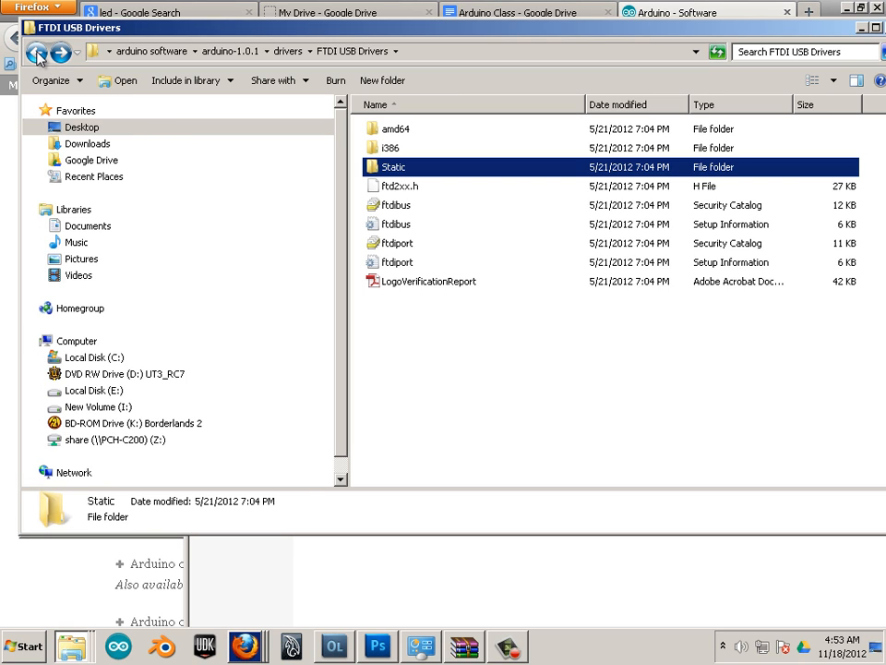
left_click(37, 53)
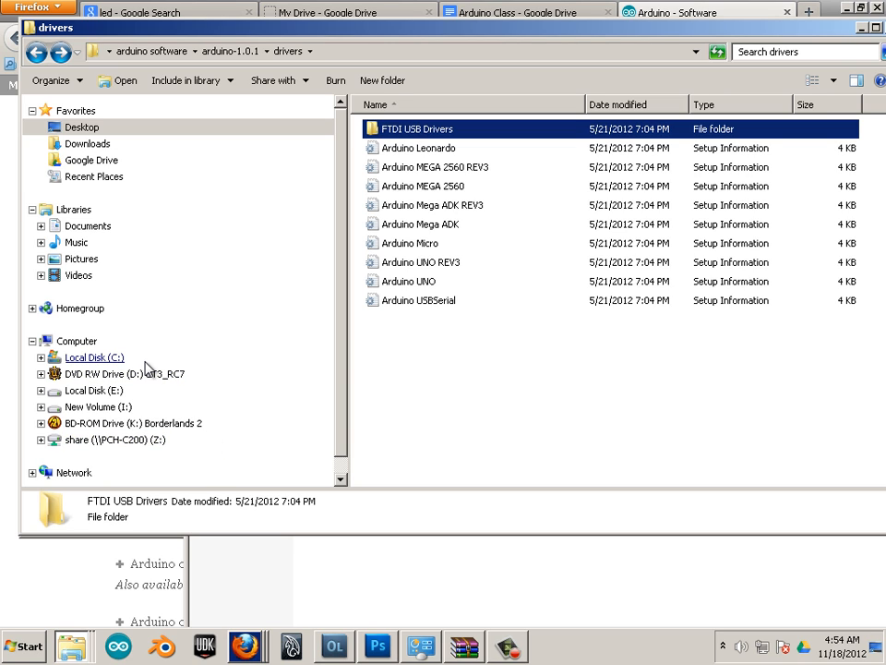
- Open Device Manager from the System and Security section of Control Panel
left_click(18, 644)
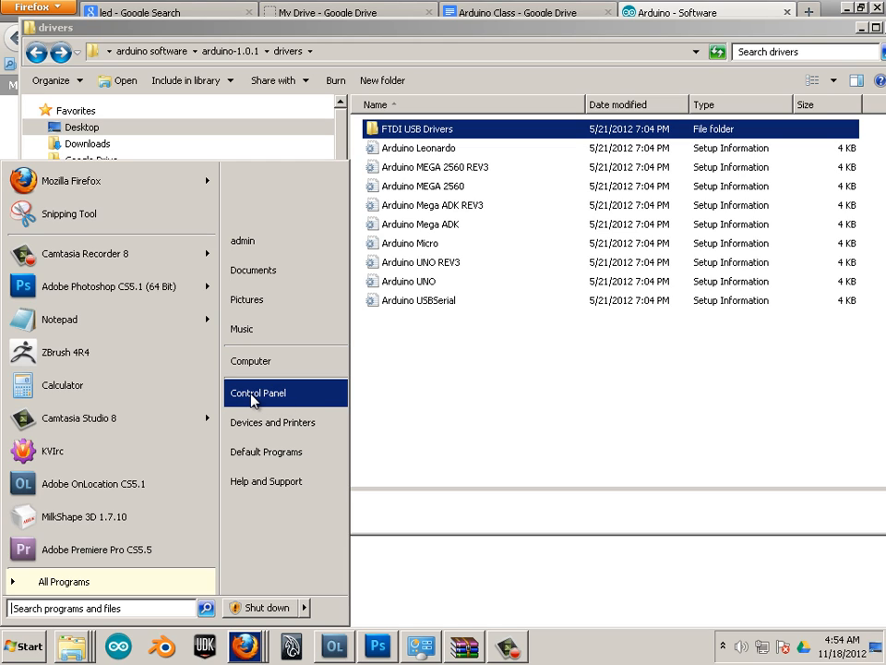
left_click(254, 395)
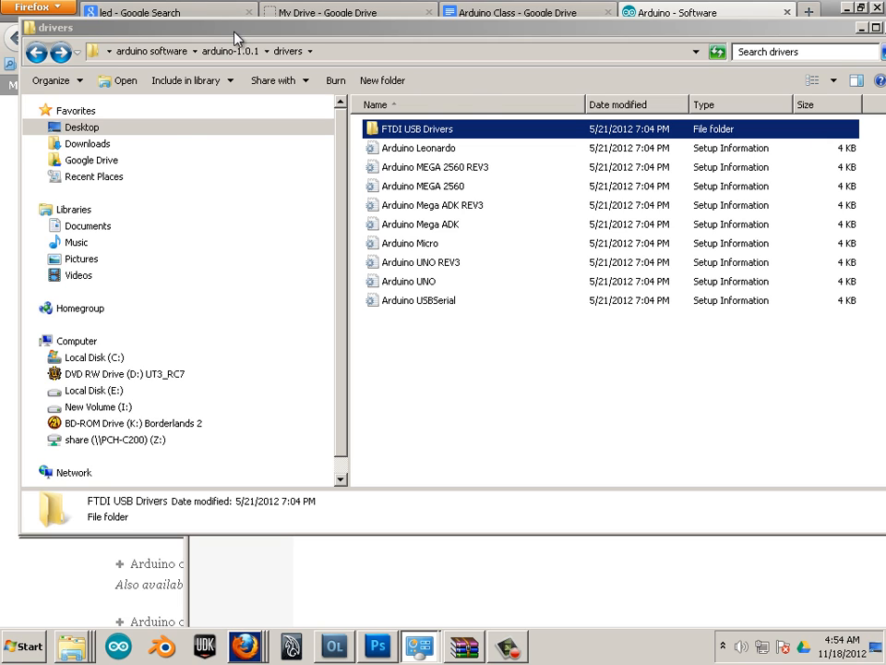
left_click(217, 115)
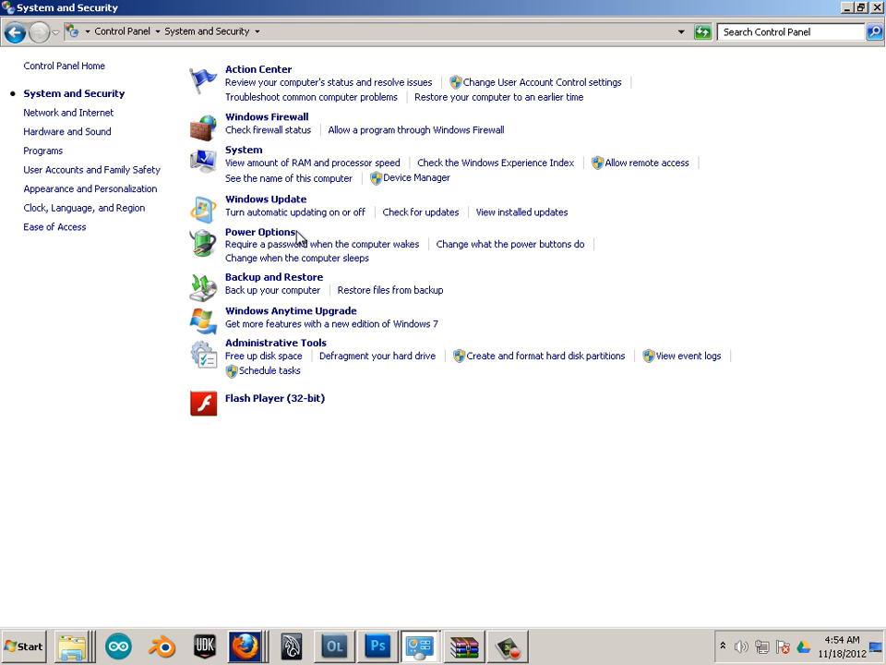
left_click(413, 180)
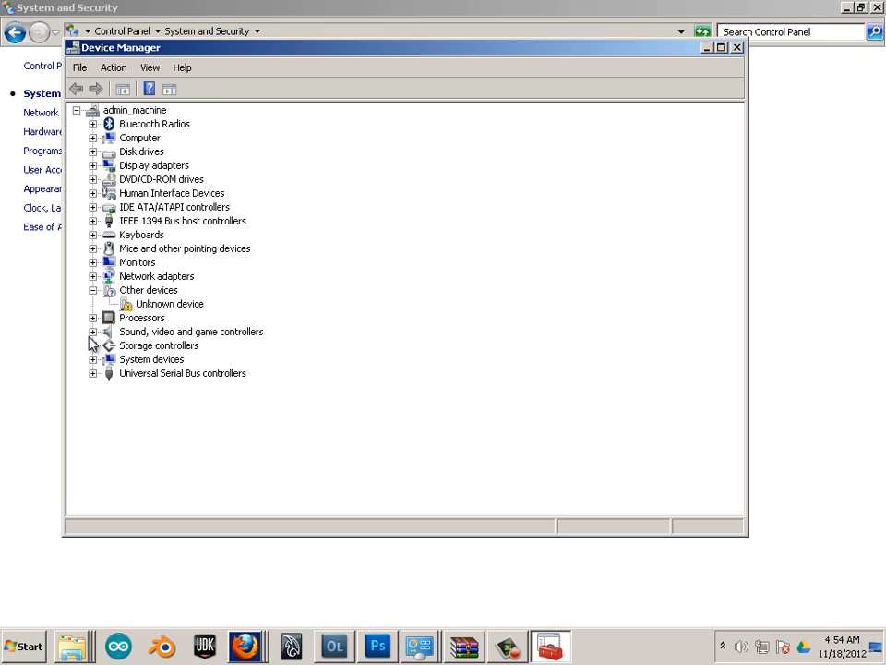
- Start updating the driver of the unknown device under Other devices, choosing to browse the computer for driver software
left_click(166, 305)
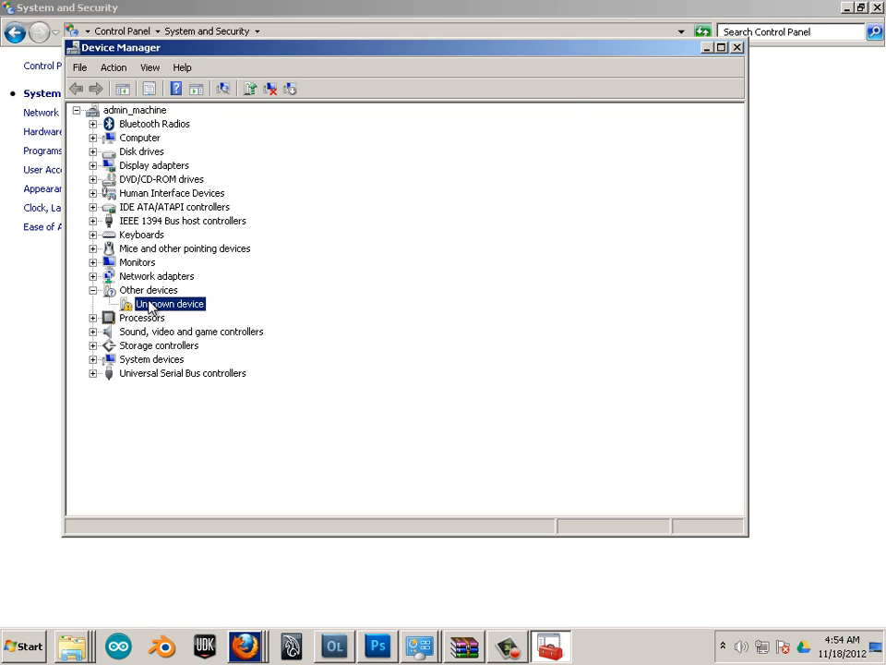
double_click(152, 304)
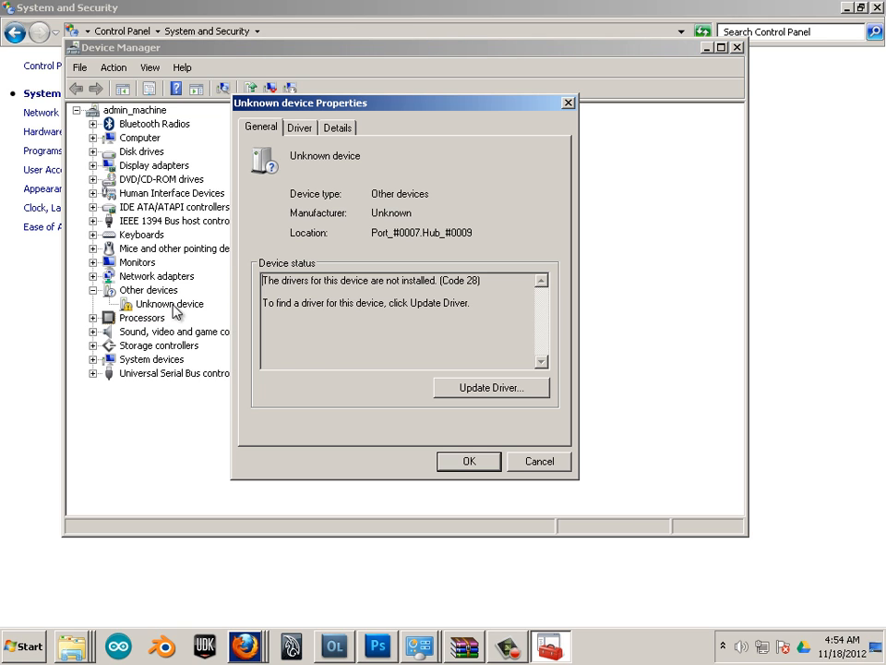
left_click(301, 129)
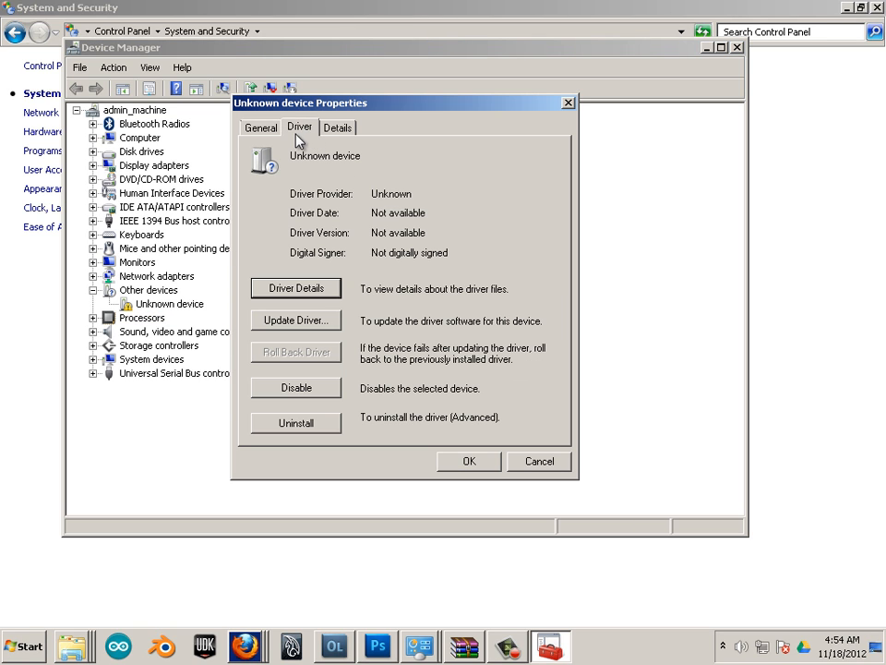
left_click(296, 320)
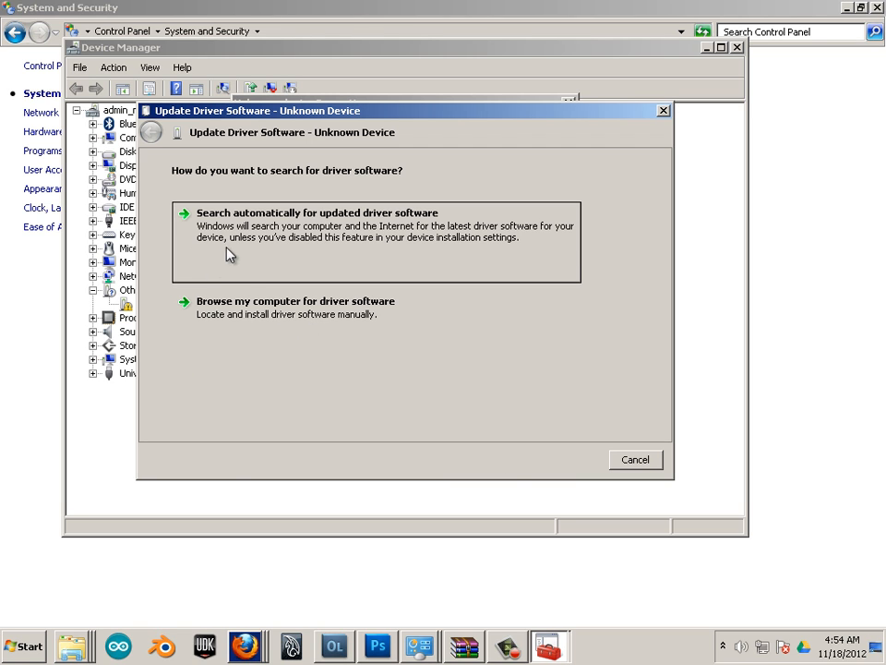
left_click(351, 323)
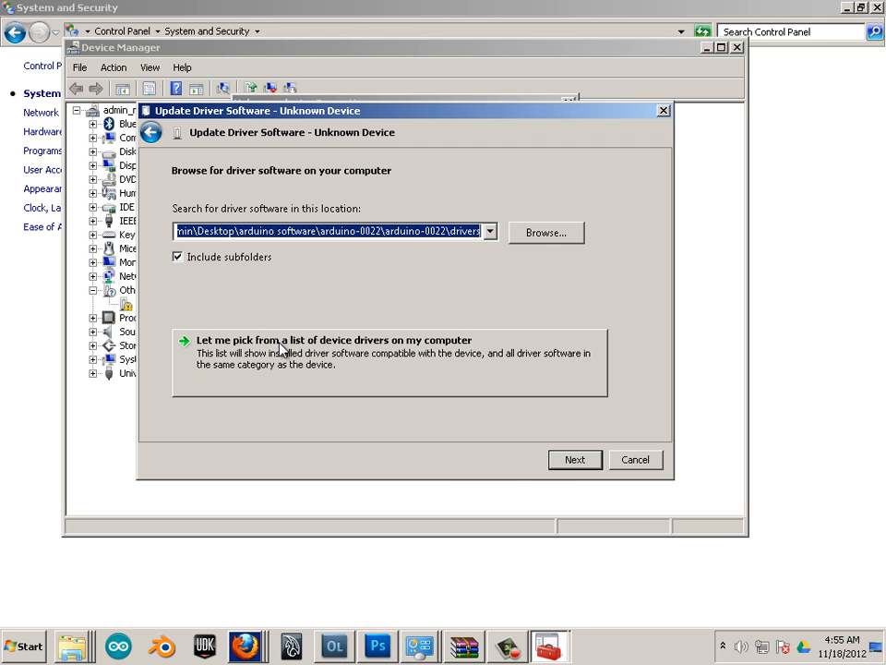
- Set the driver search location to the drivers folder of arduino-1.0.1 inside the arduino software folder
left_click(545, 240)
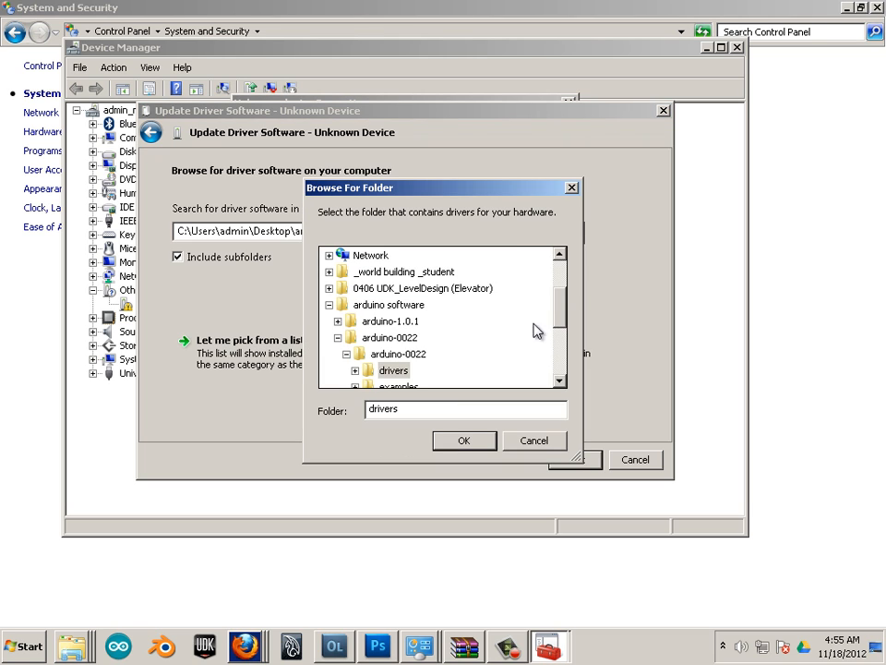
left_click_drag(561, 307, 561, 314)
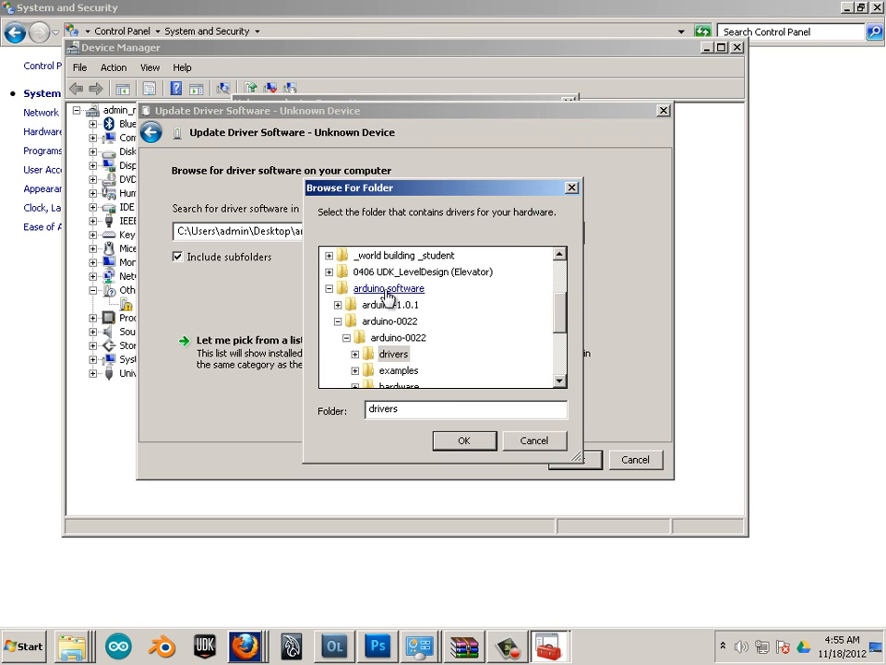
left_click(381, 290)
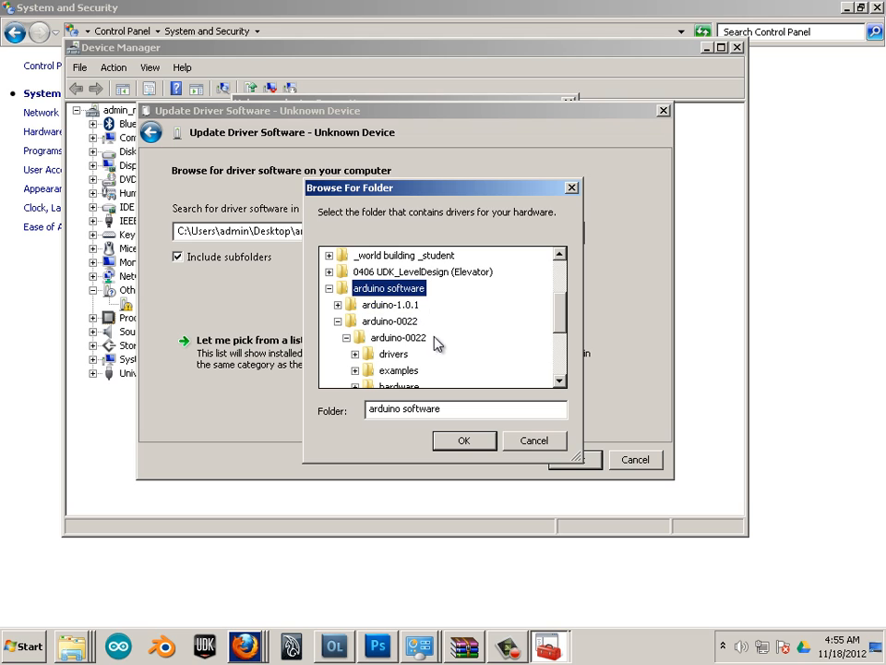
left_click(383, 306)
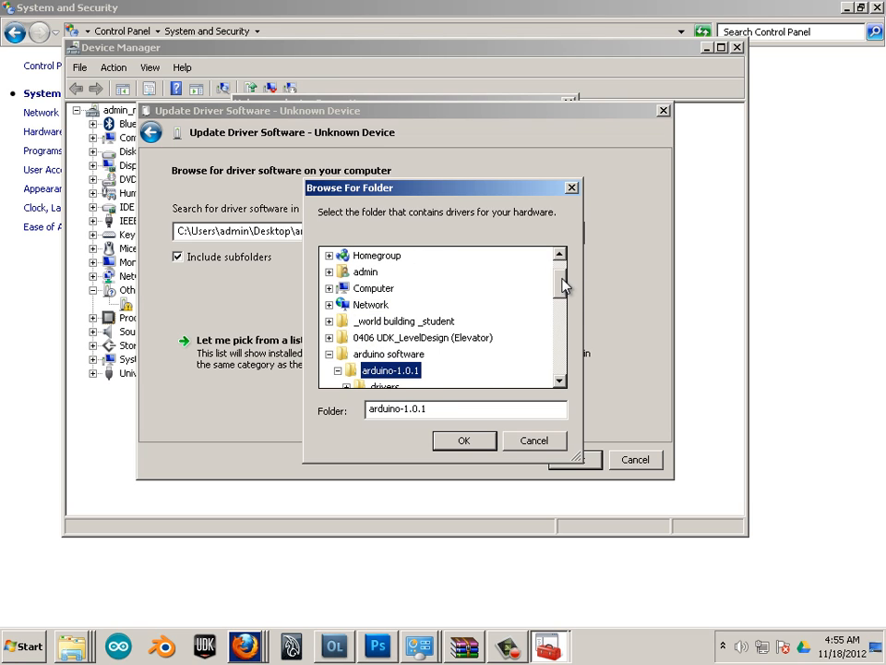
left_click_drag(565, 286, 560, 308)
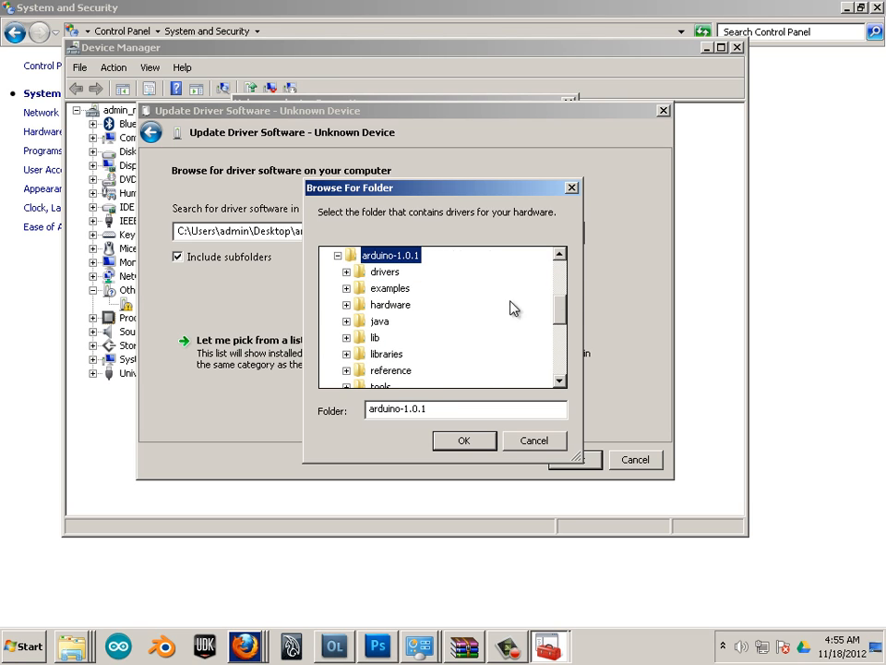
left_click(386, 273)
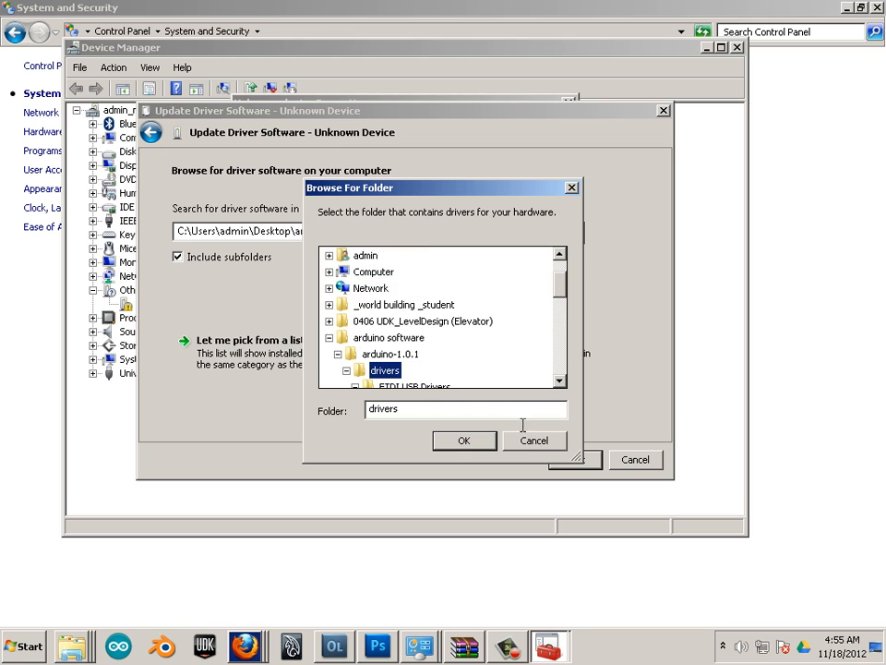
left_click(464, 443)
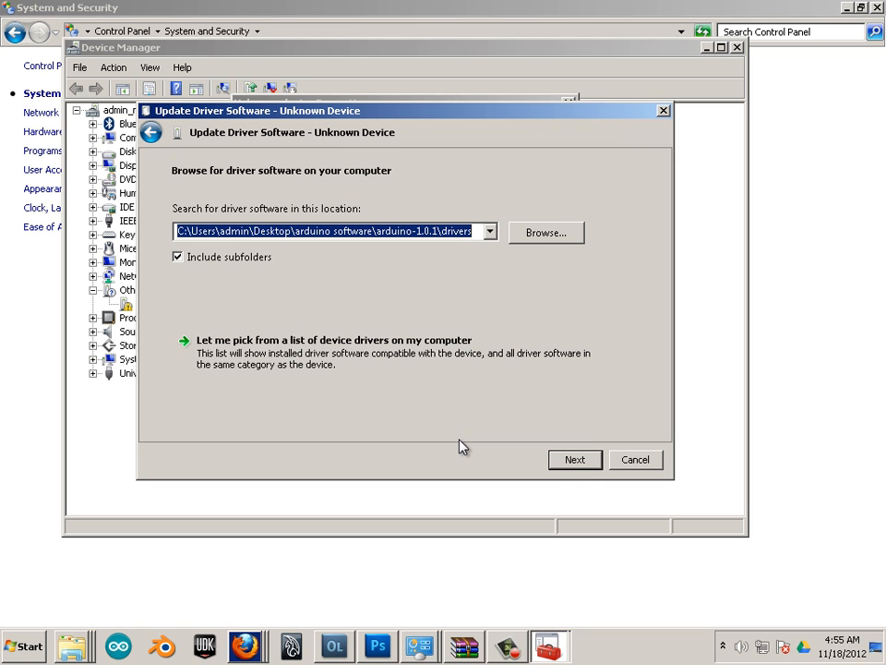
- Install the driver despite the unverified publisher, and close the update wizard and the device properties
left_click(578, 460)
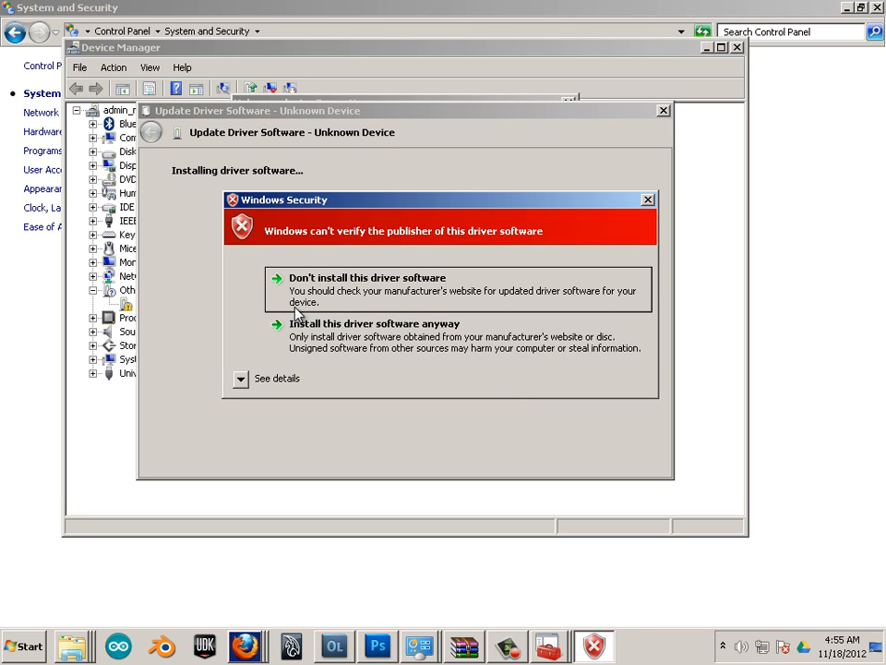
left_click(377, 341)
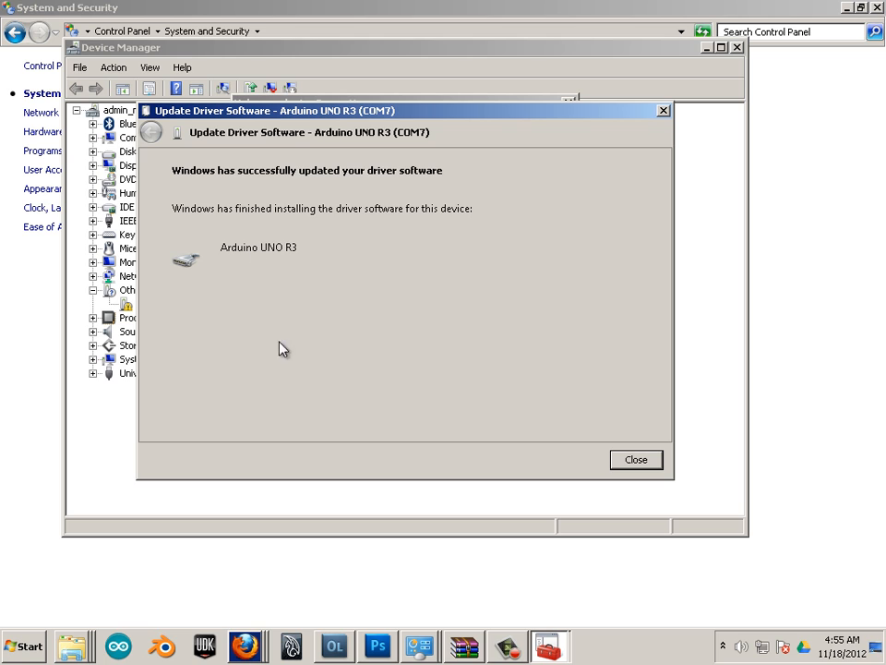
left_click(635, 459)
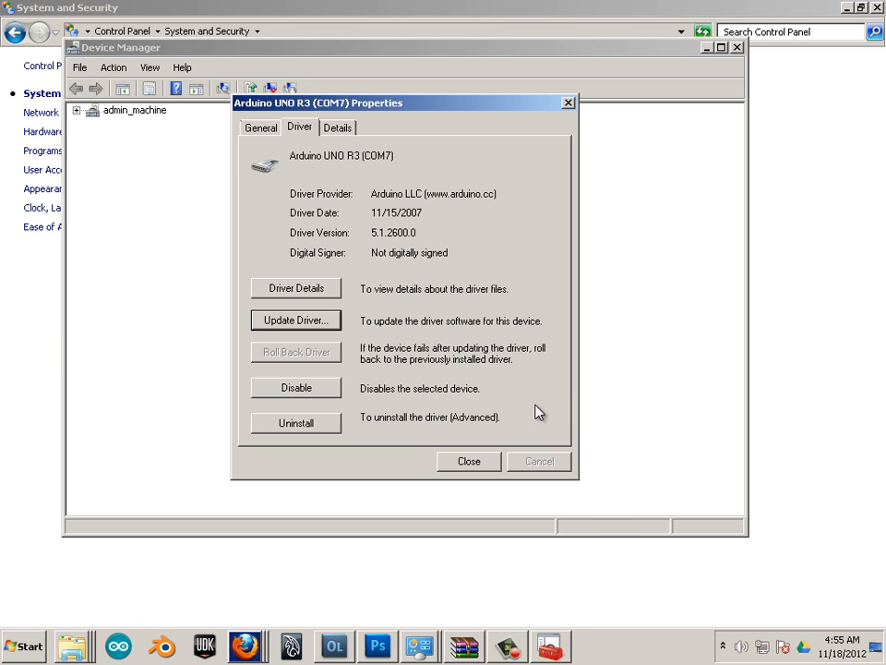
left_click(445, 465)
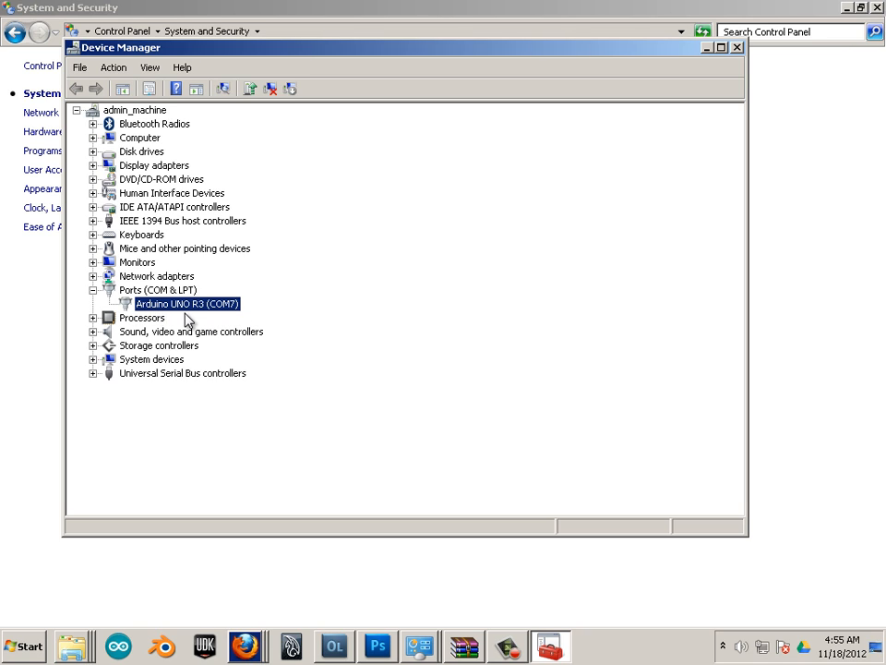
- Check the Arduino UNO R3 entry under Ports (COM & LPT), collapse that category and return to Control Panel
left_click(98, 292)
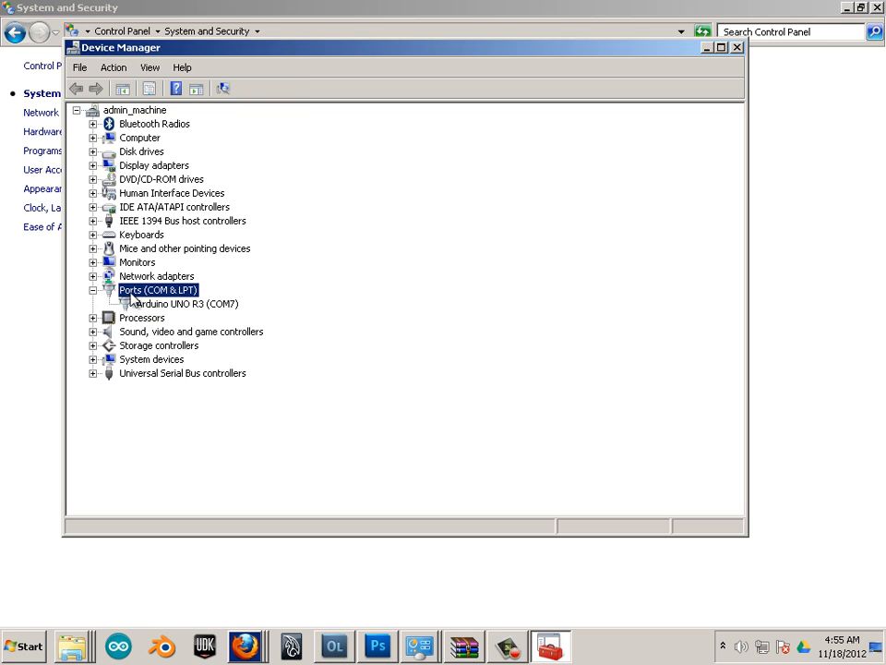
left_click(118, 303)
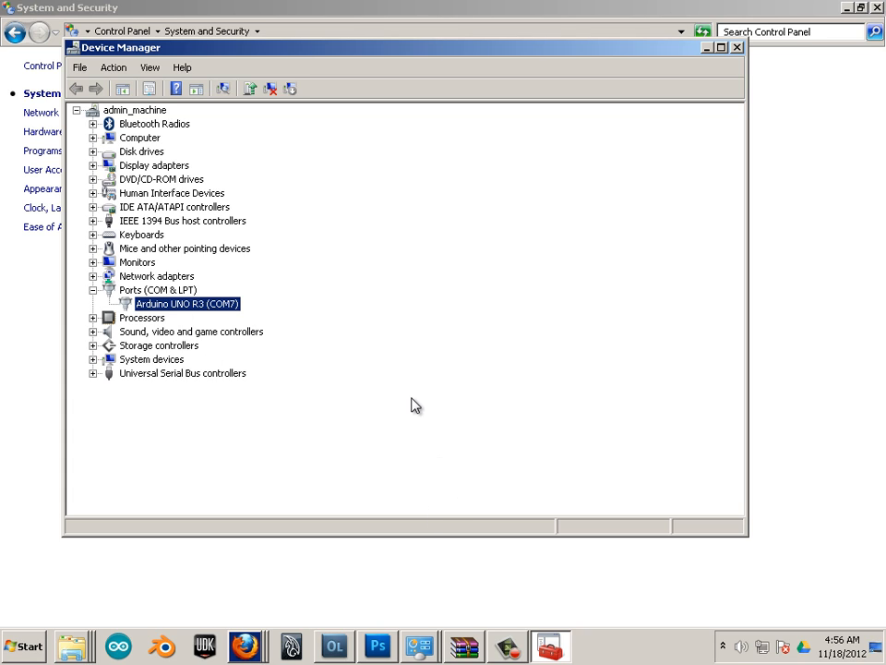
left_click(95, 288)
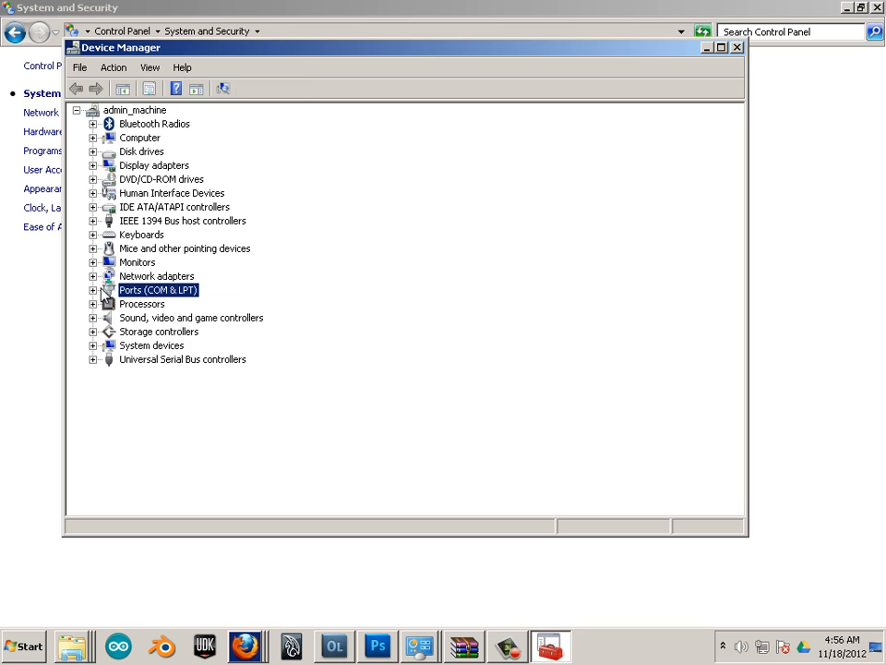
left_click(420, 563)
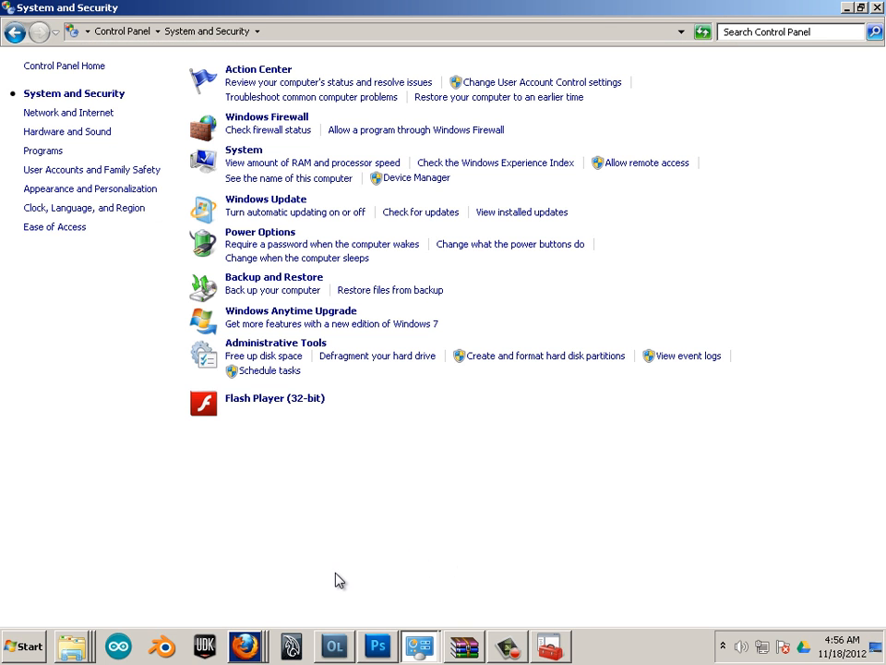
- Launch Arduino 0022, toggle the automatic association of .pde files in the preferences, and accept them
left_click(114, 650)
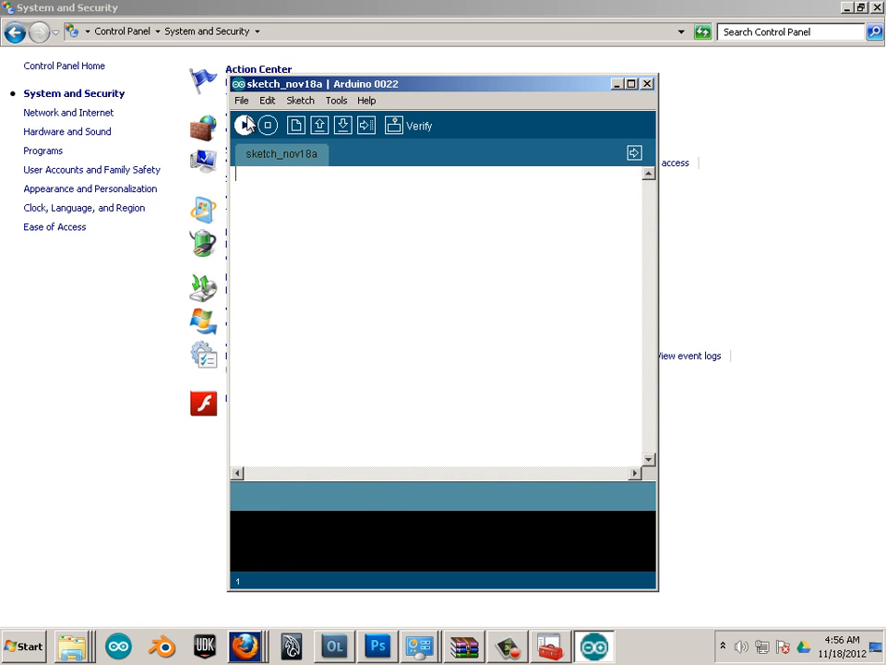
left_click(242, 101)
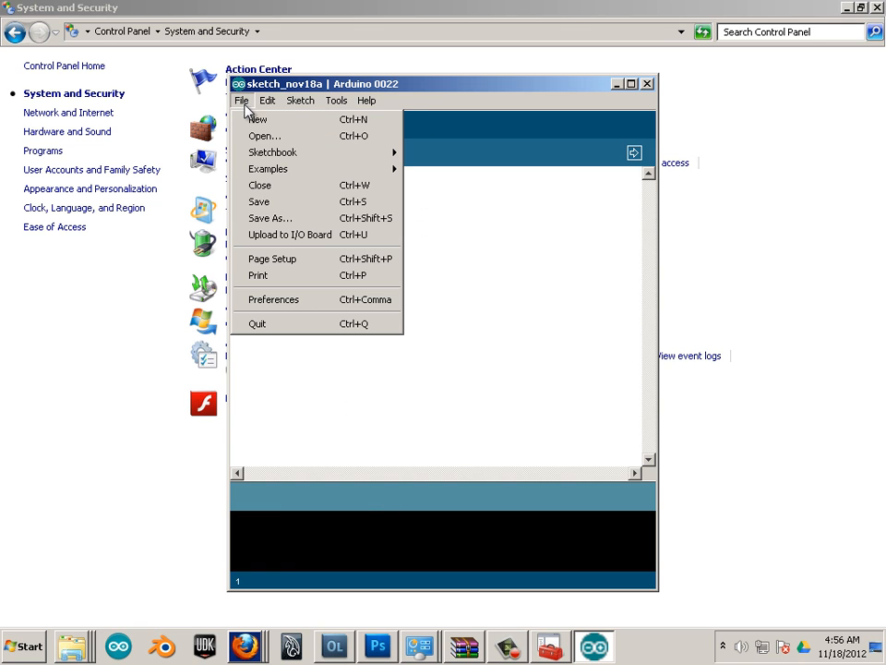
left_click(266, 300)
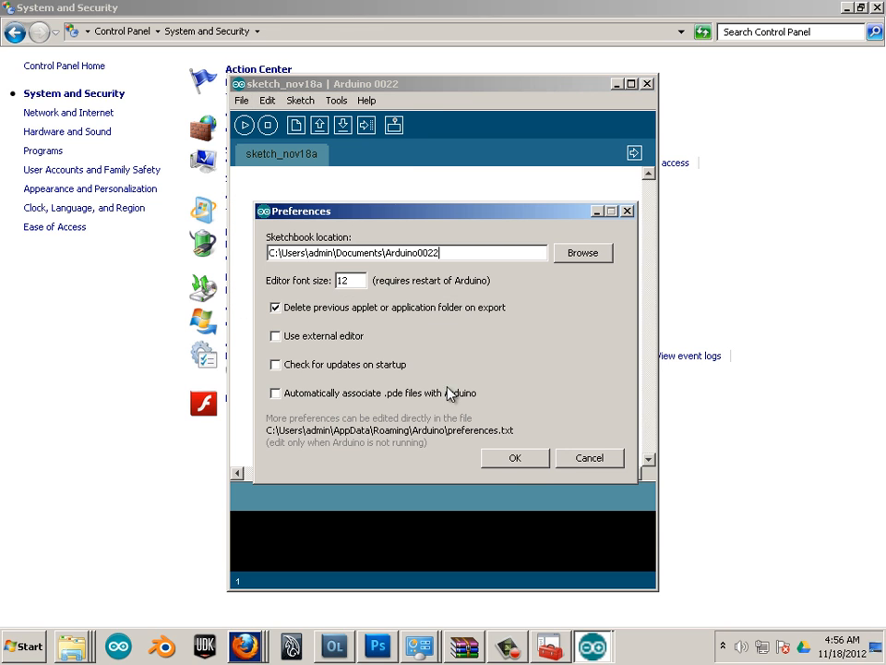
left_click(294, 399)
left_click(275, 393)
left_click(524, 459)
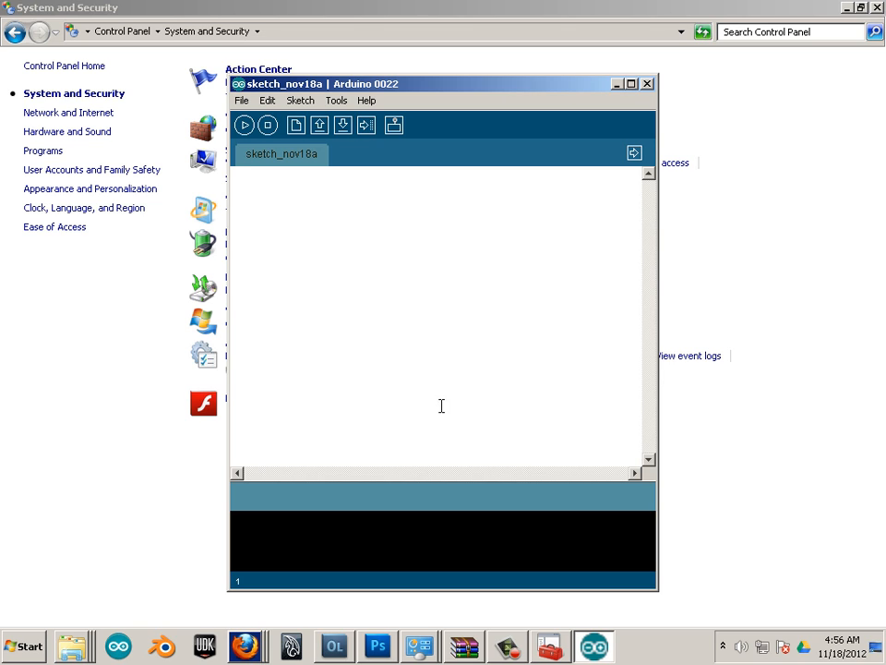
- Set the board type to Arduino Uno
left_click(335, 101)
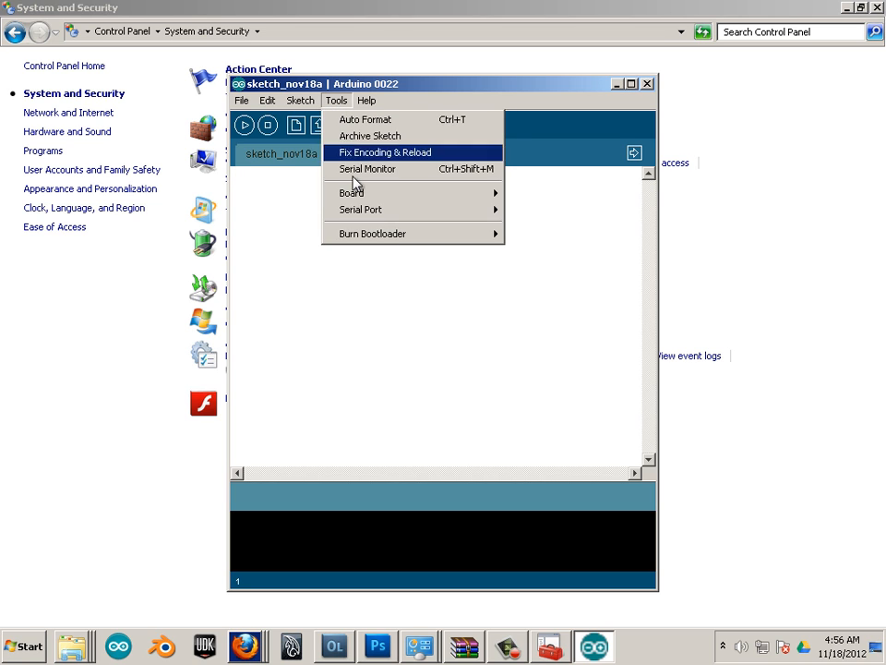
mouse_move(355, 195)
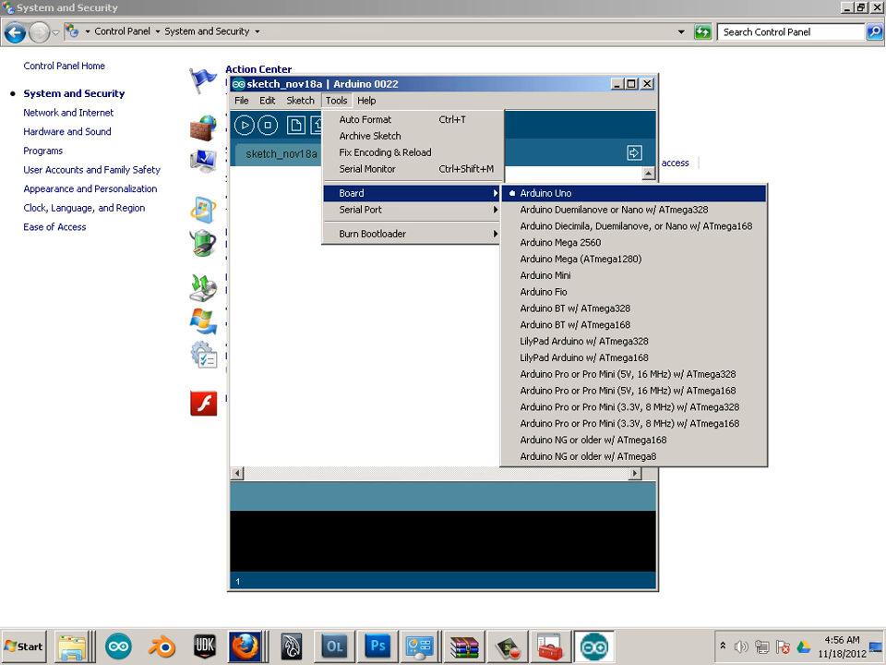
left_click(540, 196)
mouse_move(546, 31)
left_mouse_down()
mouse_move(373, 4)
mouse_move(302, 45)
left_mouse_up()
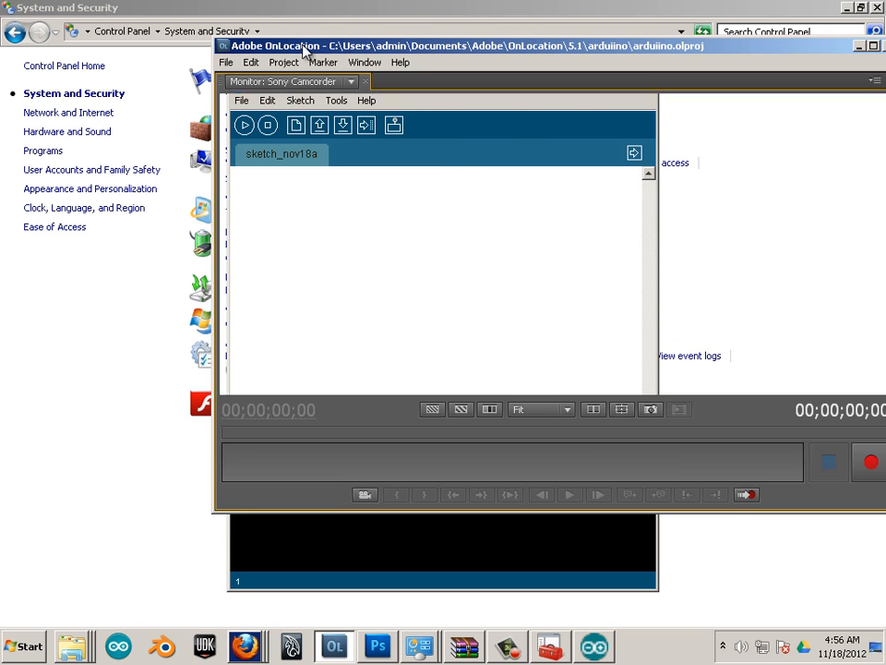
left_click_drag(533, 53, 336, 57)
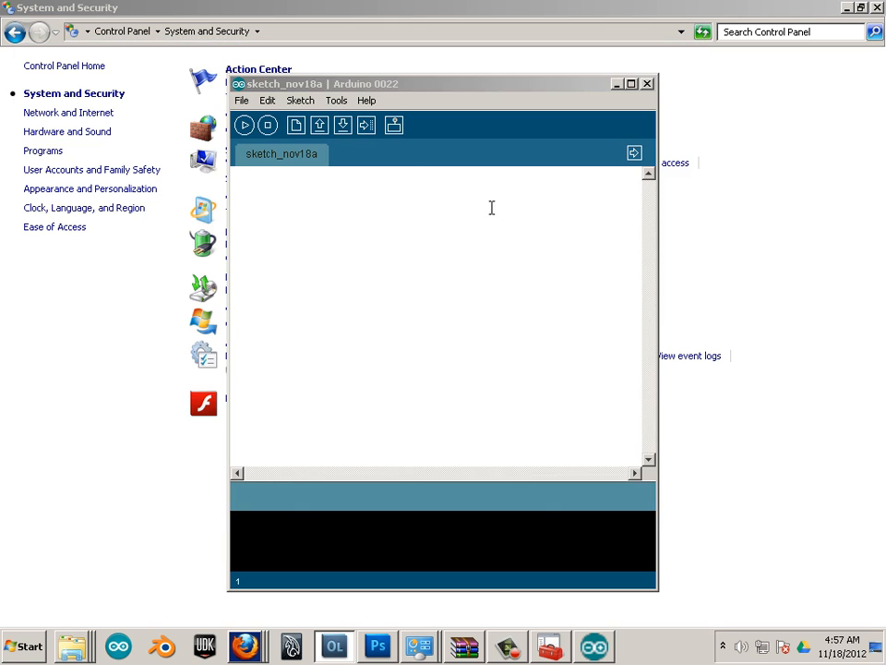
- Select the serial port for the connected Arduino board
left_click(337, 100)
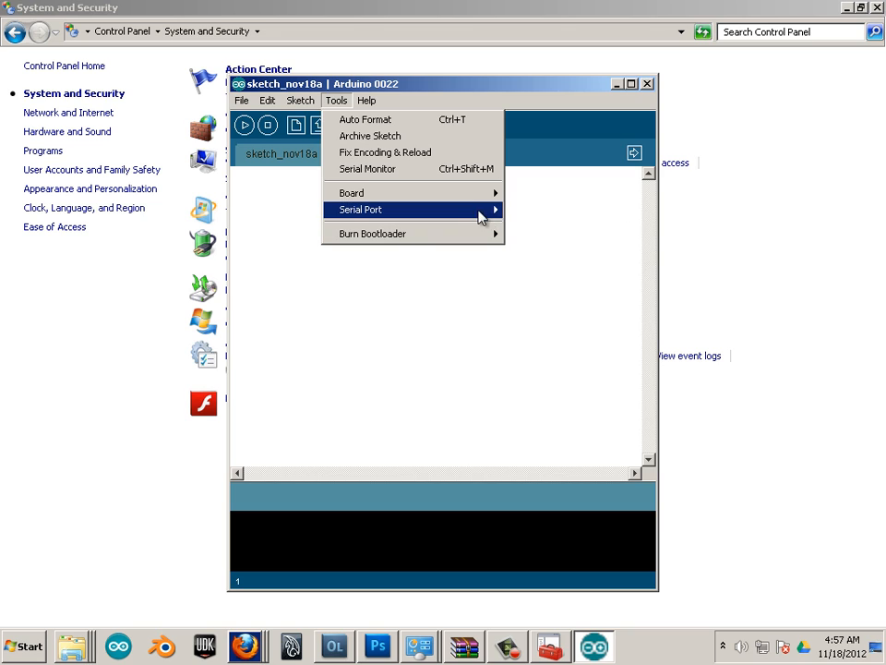
mouse_move(481, 213)
left_click(530, 213)
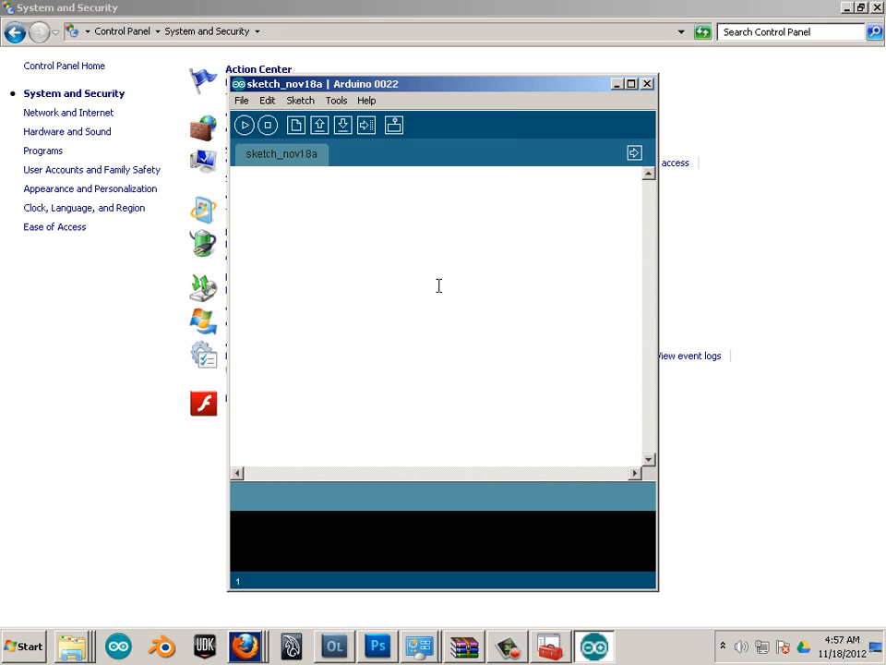